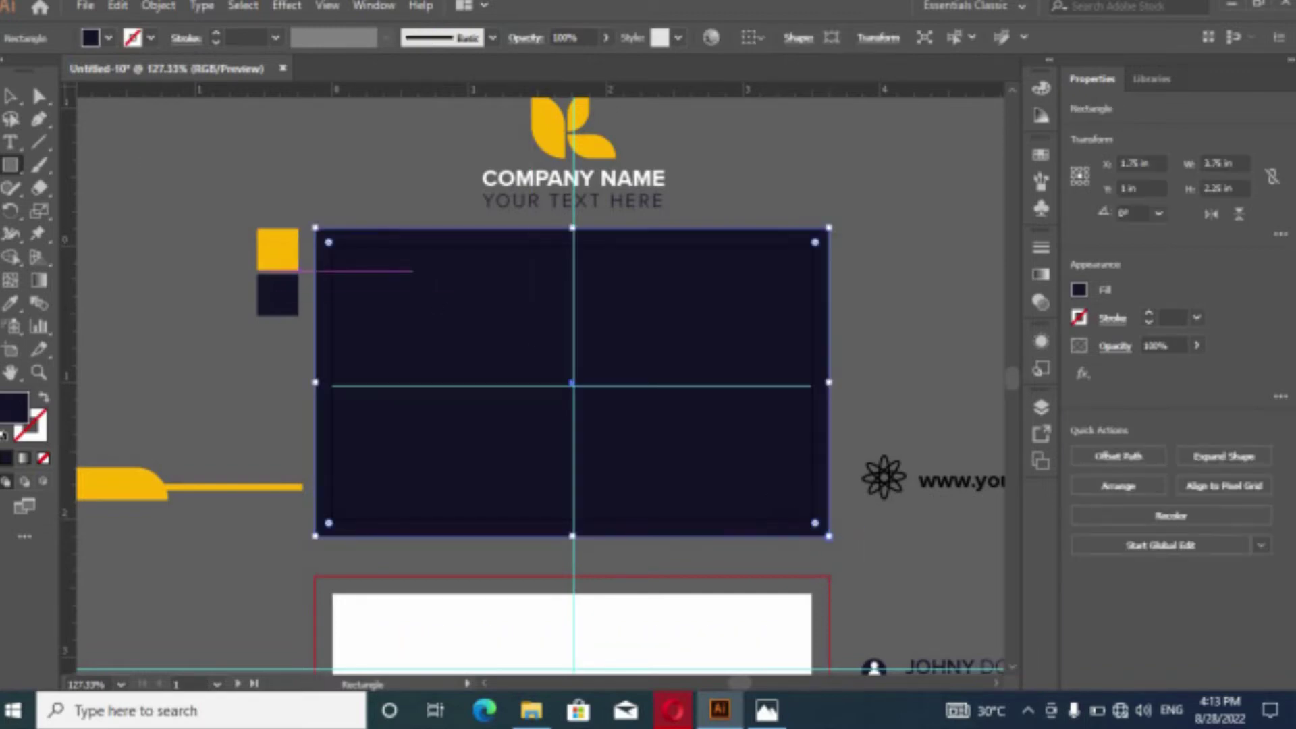
# Move the yellow banner and its line across the lower part of the navy card and bring them to the front.
pyautogui.click(7, 97)
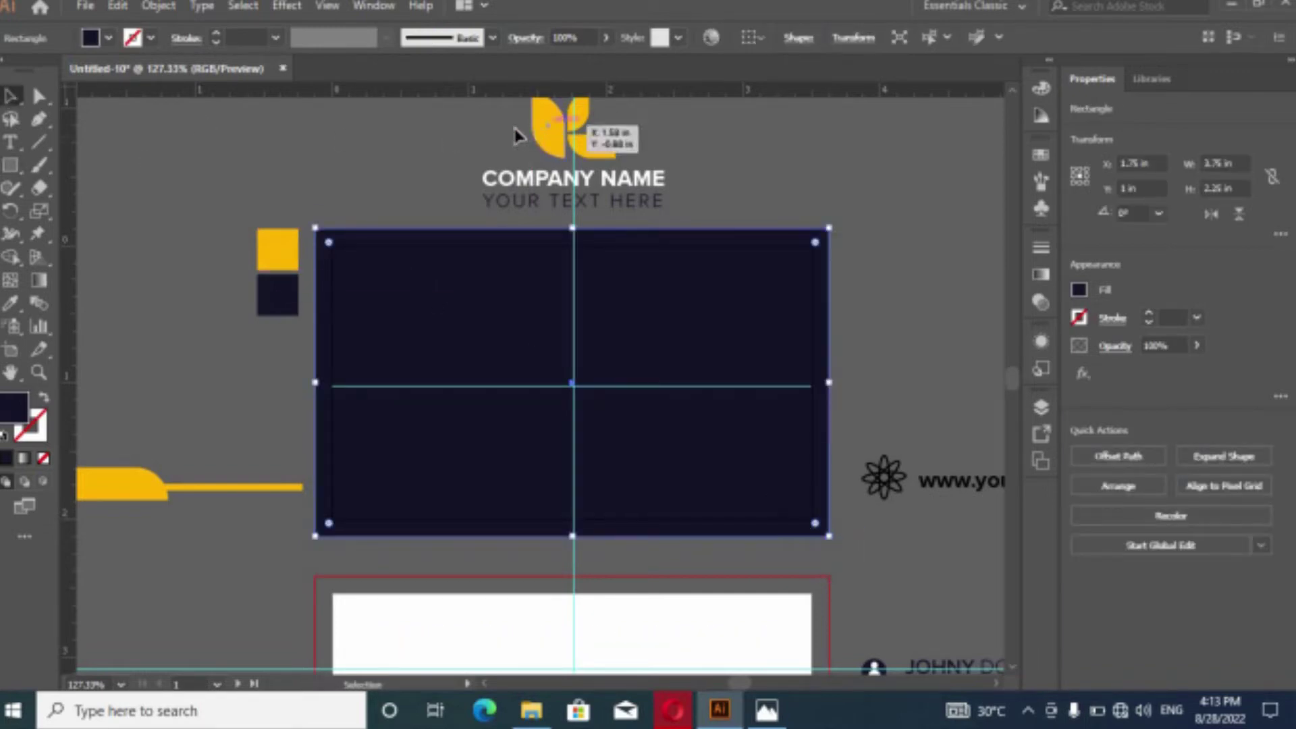
pyautogui.click(142, 486)
pyautogui.moveTo(142, 486); pyautogui.dragTo(654, 500)
pyautogui.rightClick(648, 494)
pyautogui.moveTo(781, 403)
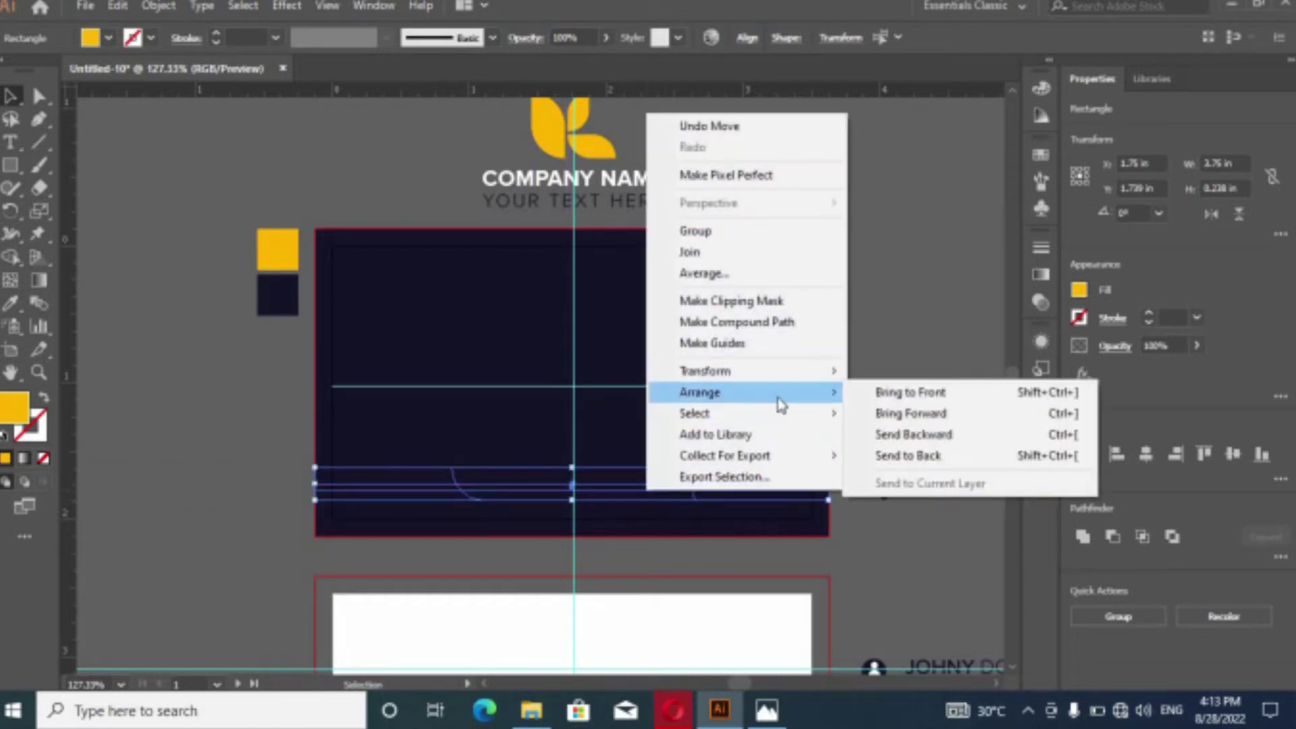
pyautogui.click(904, 393)
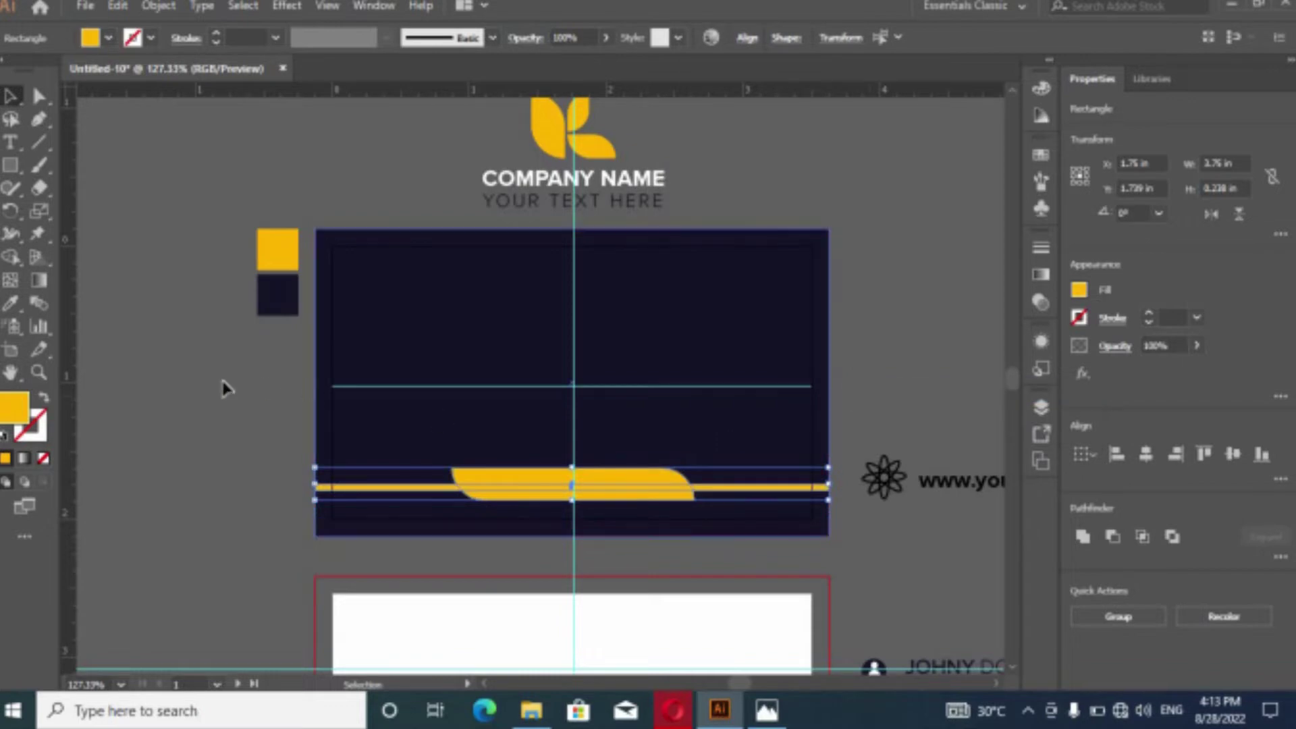
pyautogui.click(448, 139)
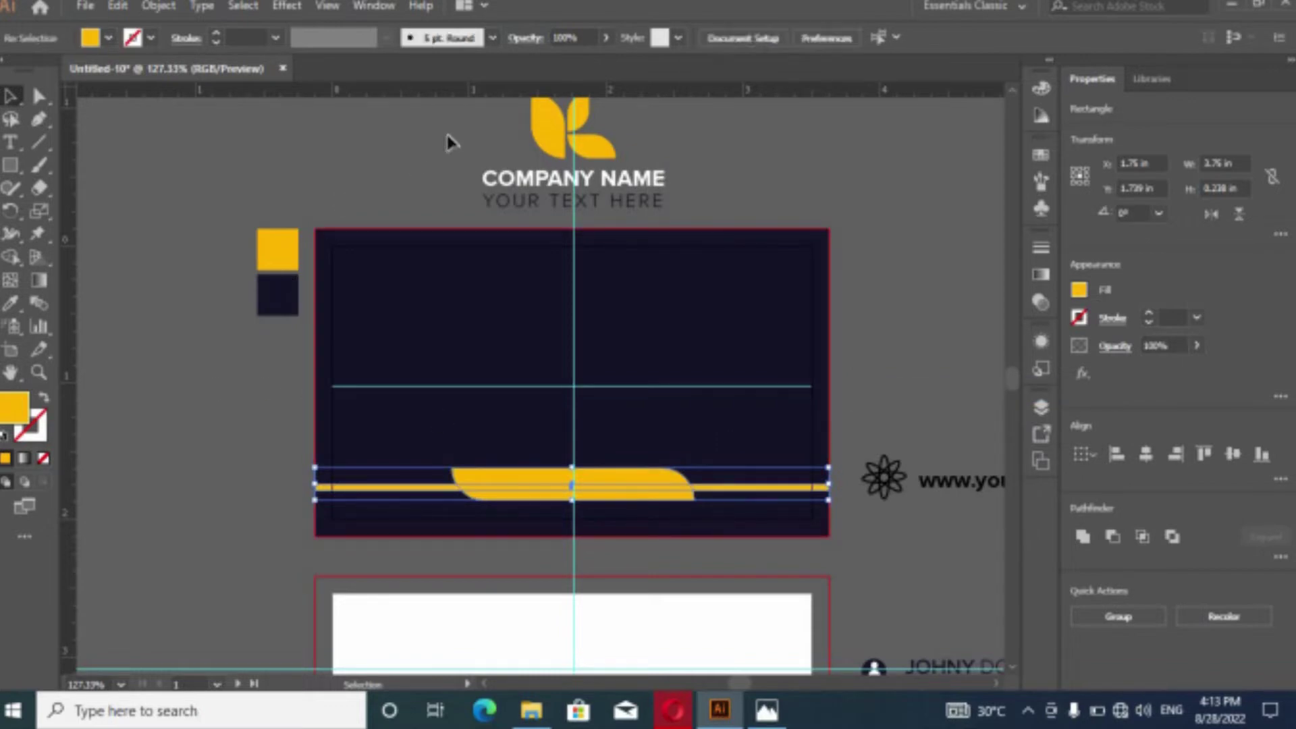
# Move the leaf logo with both text lines to the middle of the navy card and bring them to the front.
pyautogui.moveTo(599, 182); pyautogui.dragTo(604, 370)
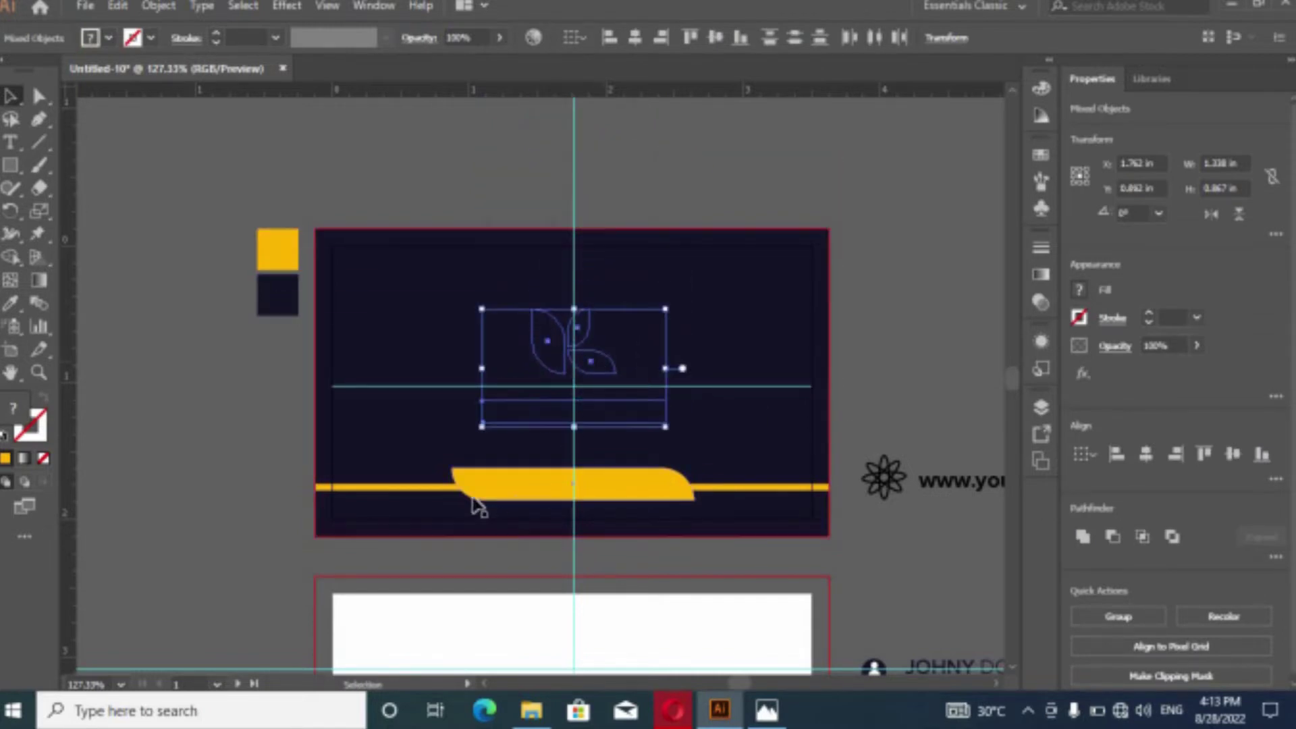
pyautogui.hotkey('ctrl', 'shift', ']')
pyautogui.click(439, 492)
pyautogui.click(271, 396)
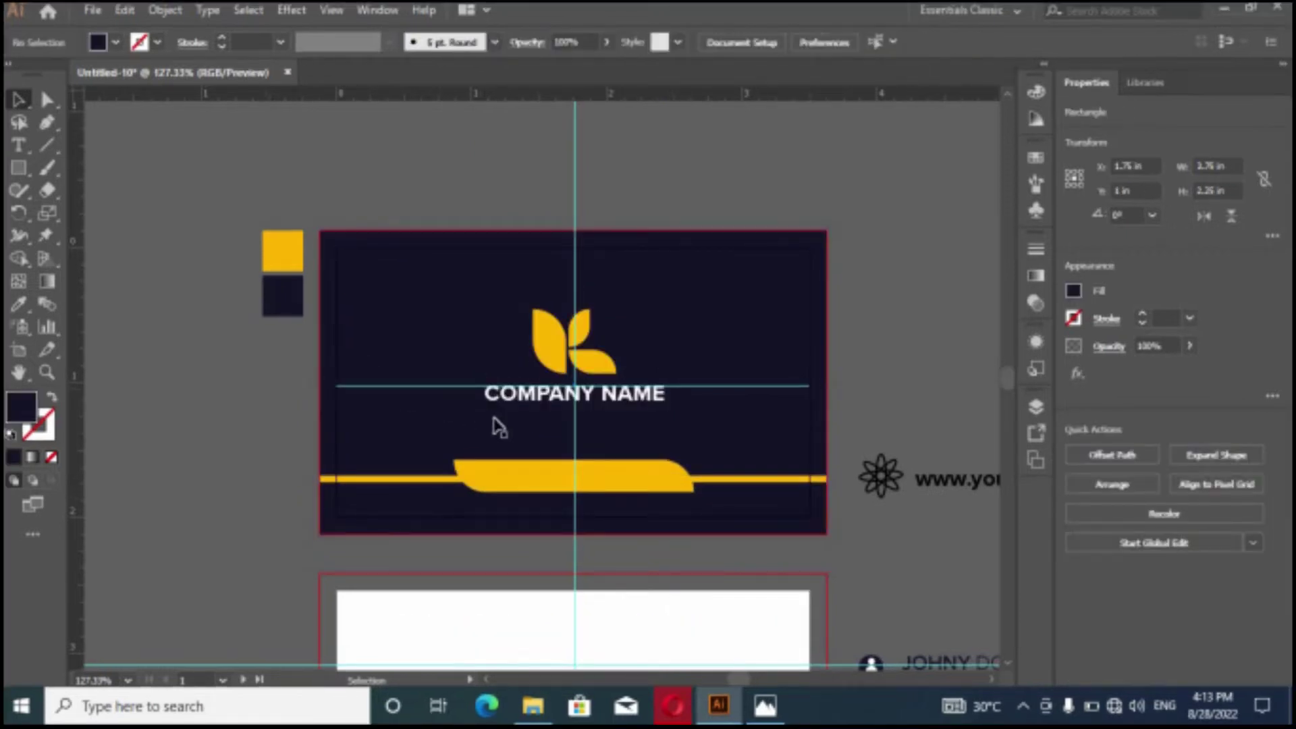
# Change the fill of the "YOUR TEXT HERE" tagline to white.
pyautogui.hotkey('ctrl', 'alt', ']')
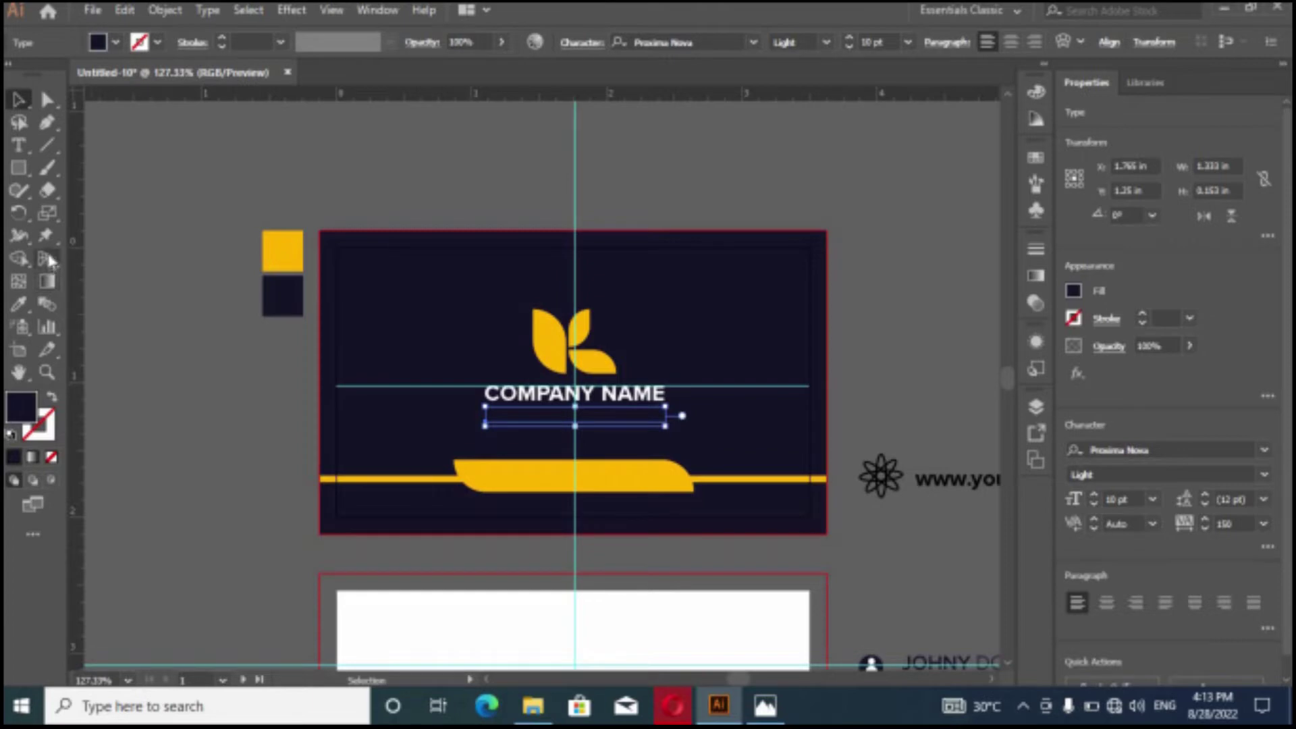
pyautogui.click(116, 43)
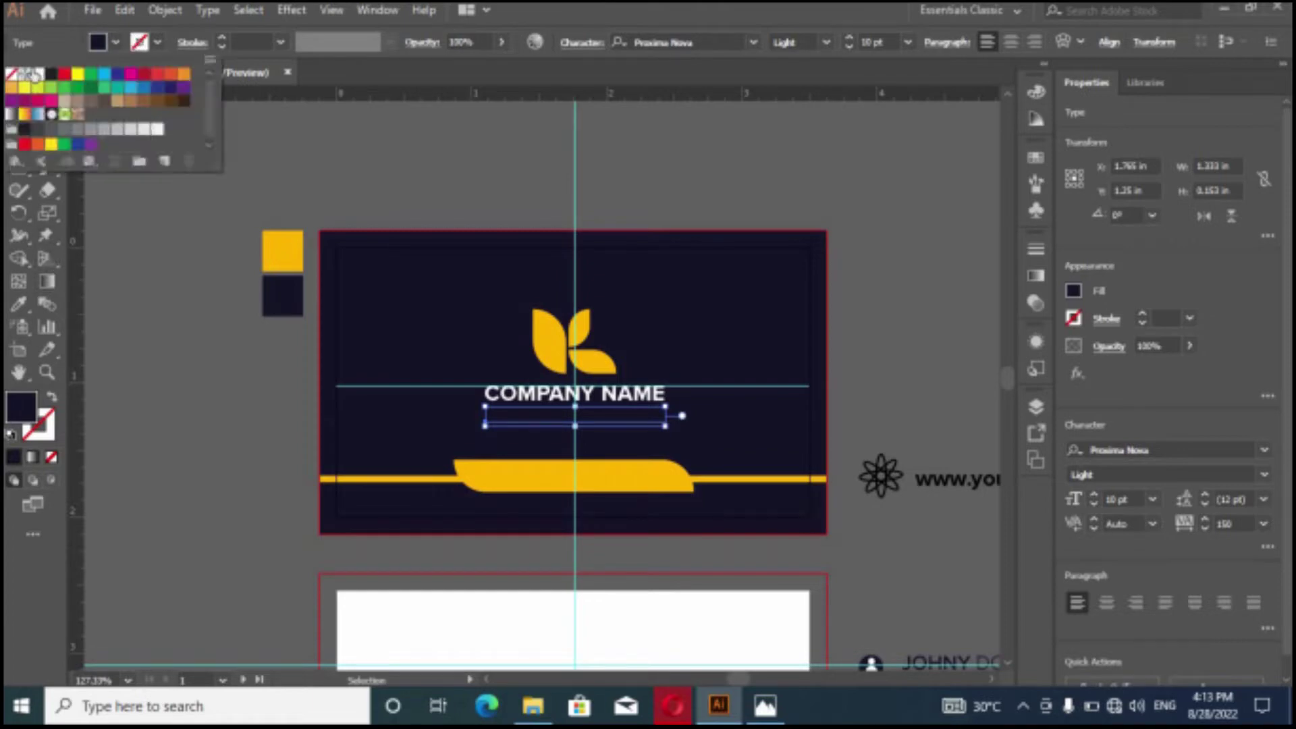
pyautogui.click(34, 73)
pyautogui.press('Escape')
pyautogui.click(314, 443)
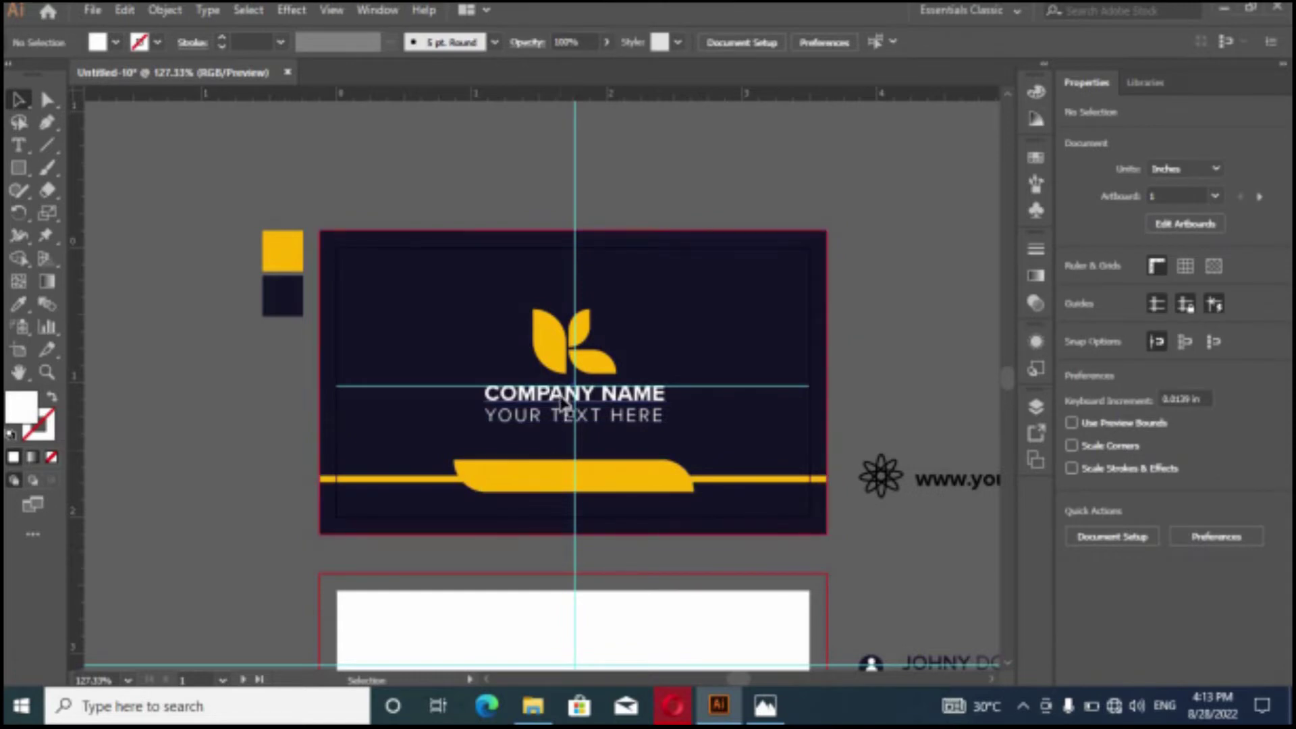
# Shift the logo, company name and tagline slightly down on the card.
pyautogui.click(568, 422)
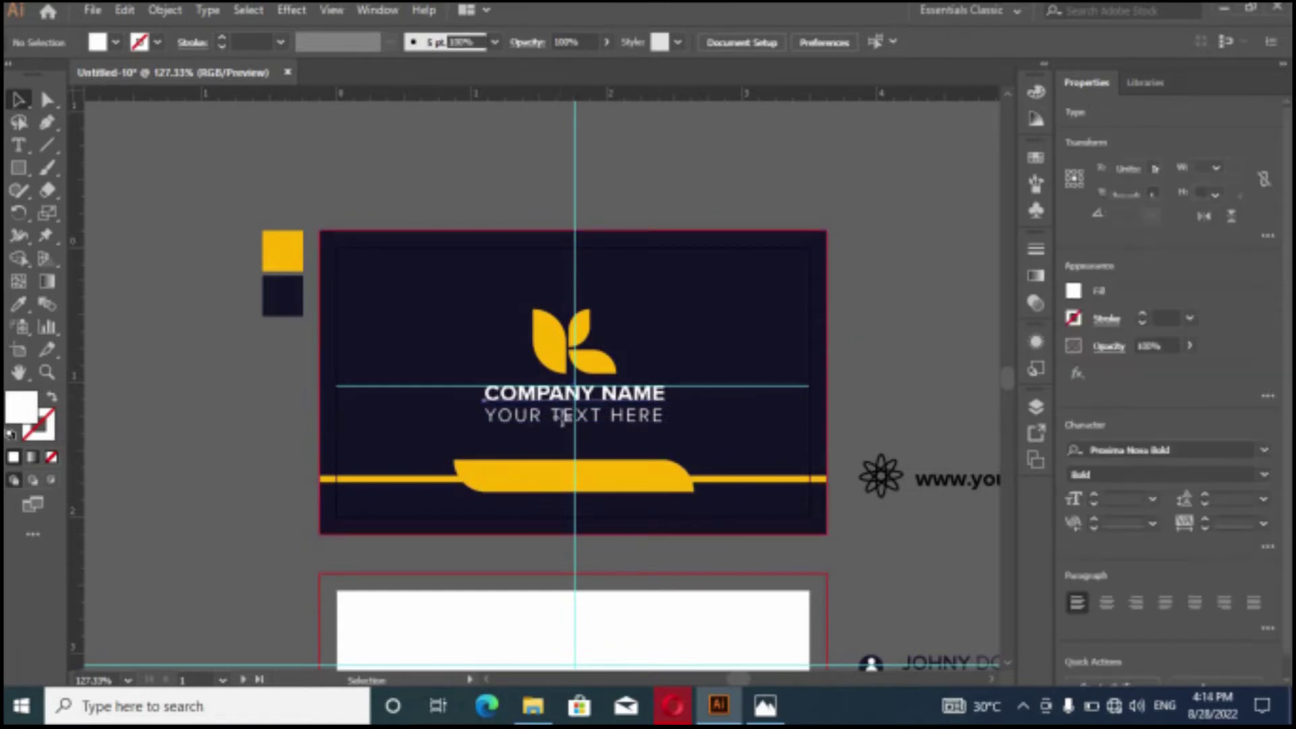
pyautogui.keyDown('shift'); pyautogui.click(566, 363); pyautogui.keyUp('shift')
pyautogui.moveTo(567, 358); pyautogui.dragTo(568, 365)
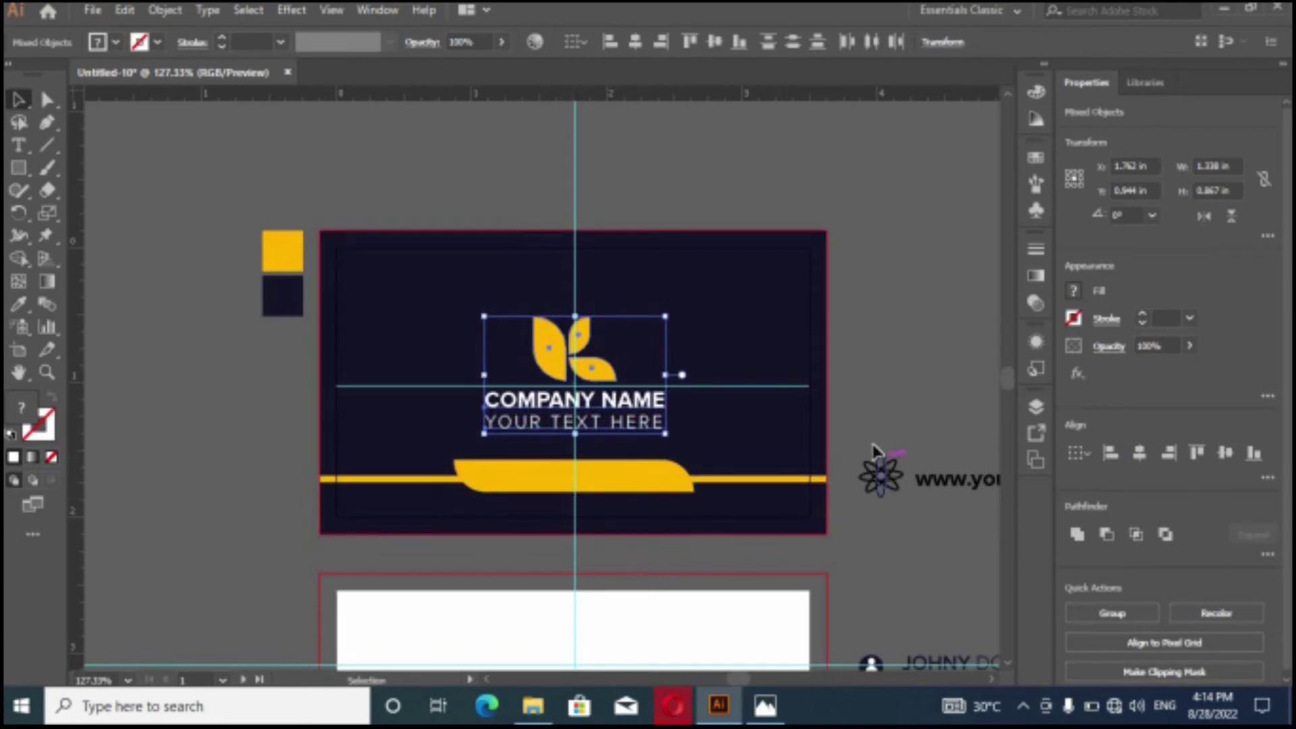
pyautogui.moveTo(944, 497); pyautogui.dragTo(544, 498)
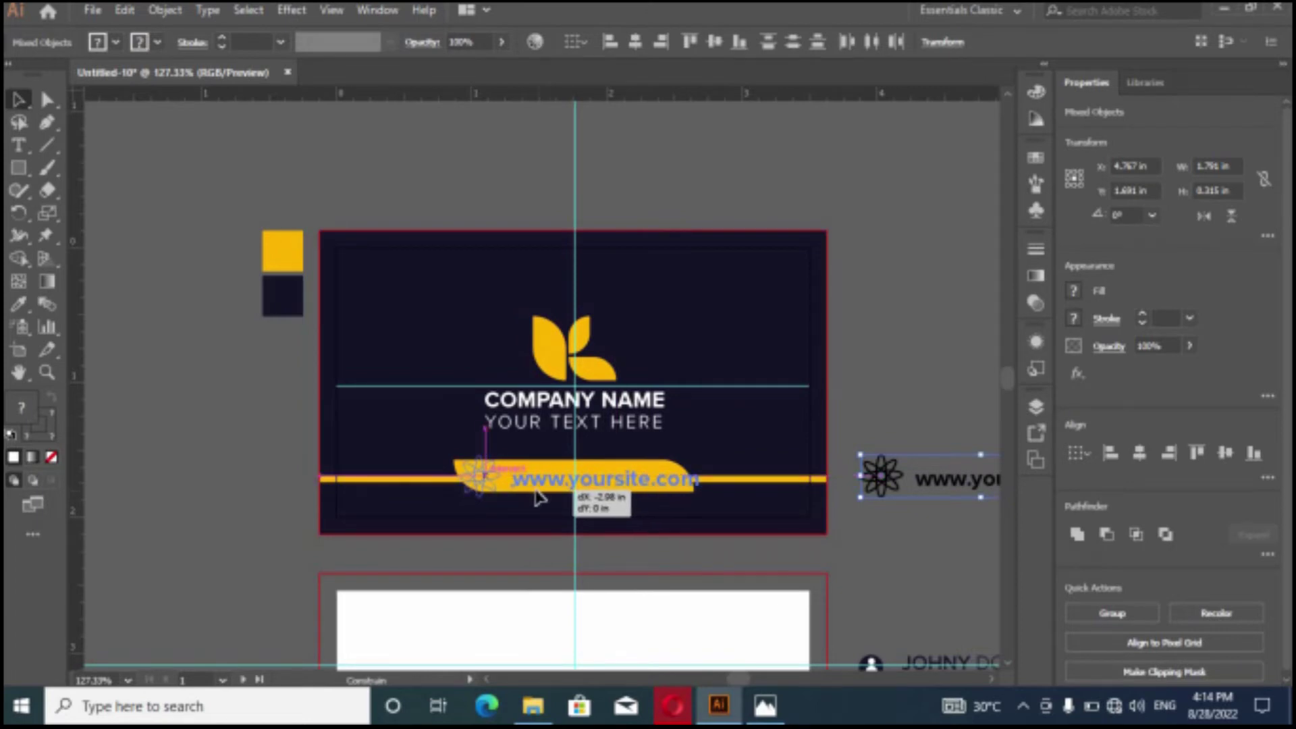
pyautogui.moveTo(532, 498); pyautogui.dragTo(517, 497)
pyautogui.rightClick(506, 477)
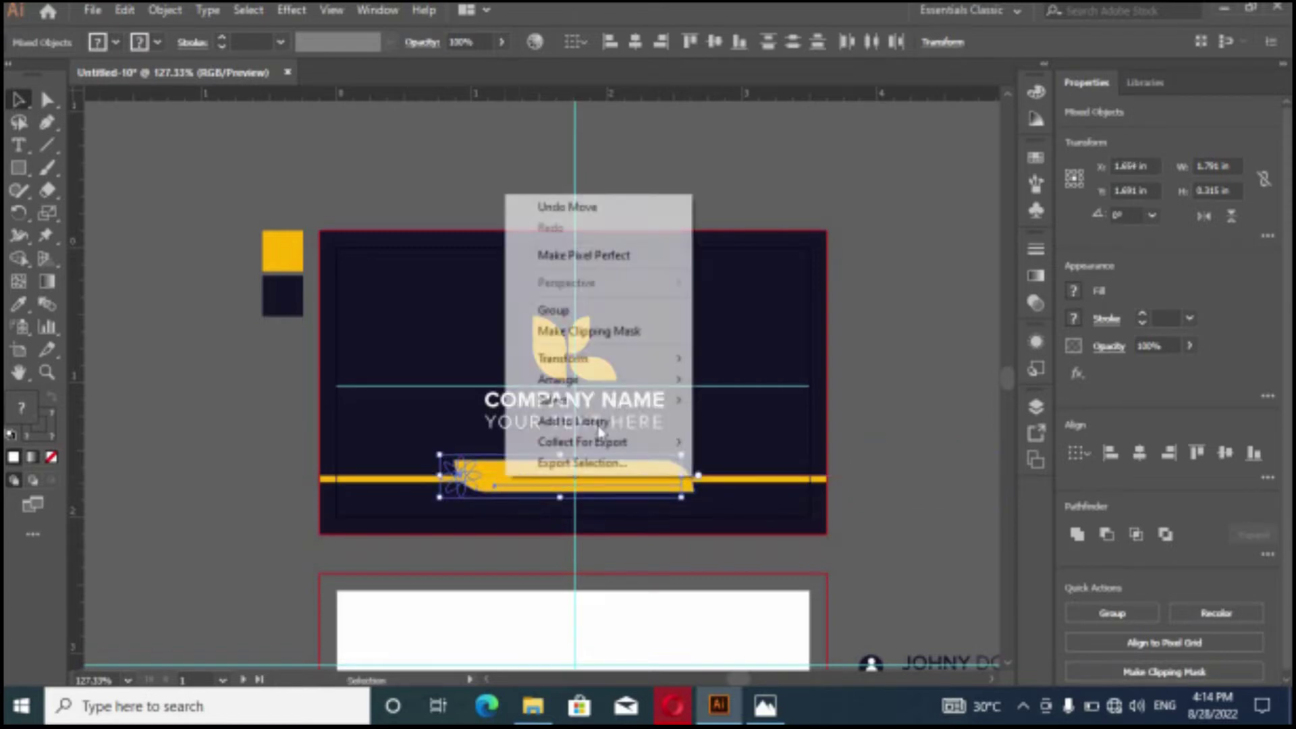
pyautogui.moveTo(661, 395)
pyautogui.click(742, 376)
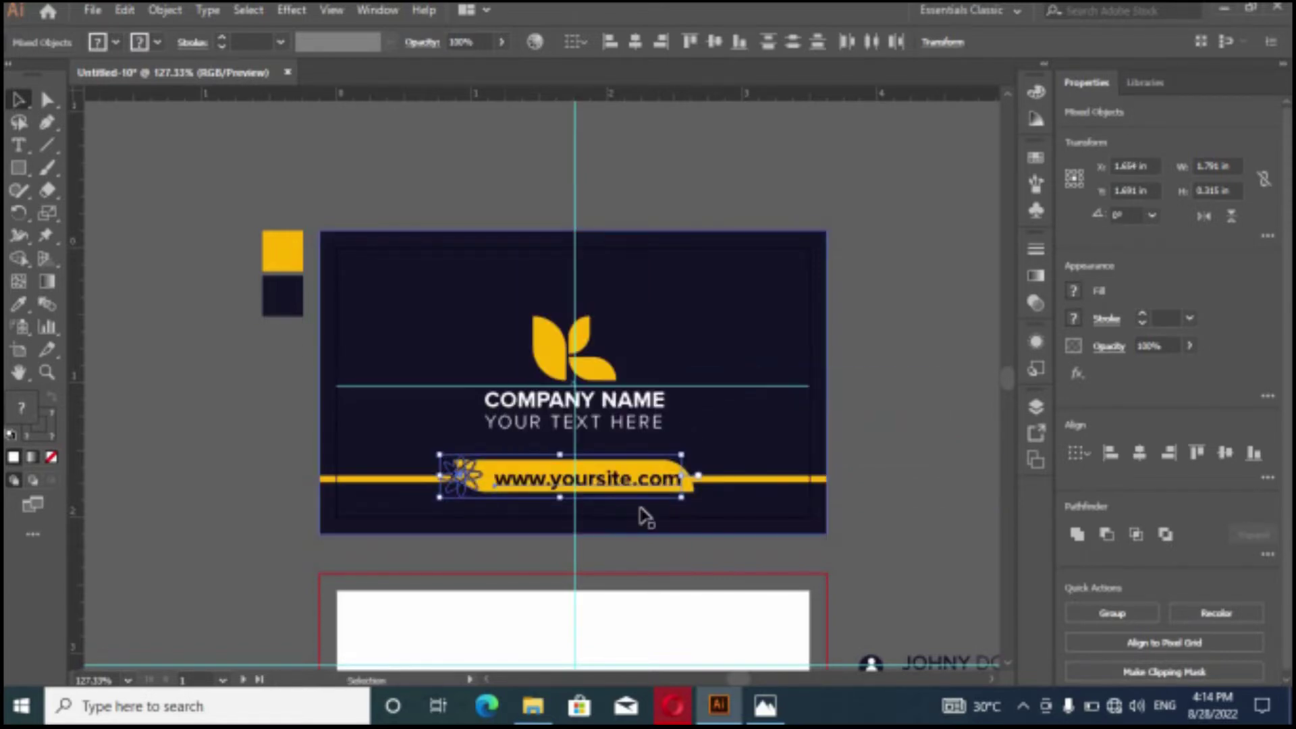
pyautogui.click(455, 521)
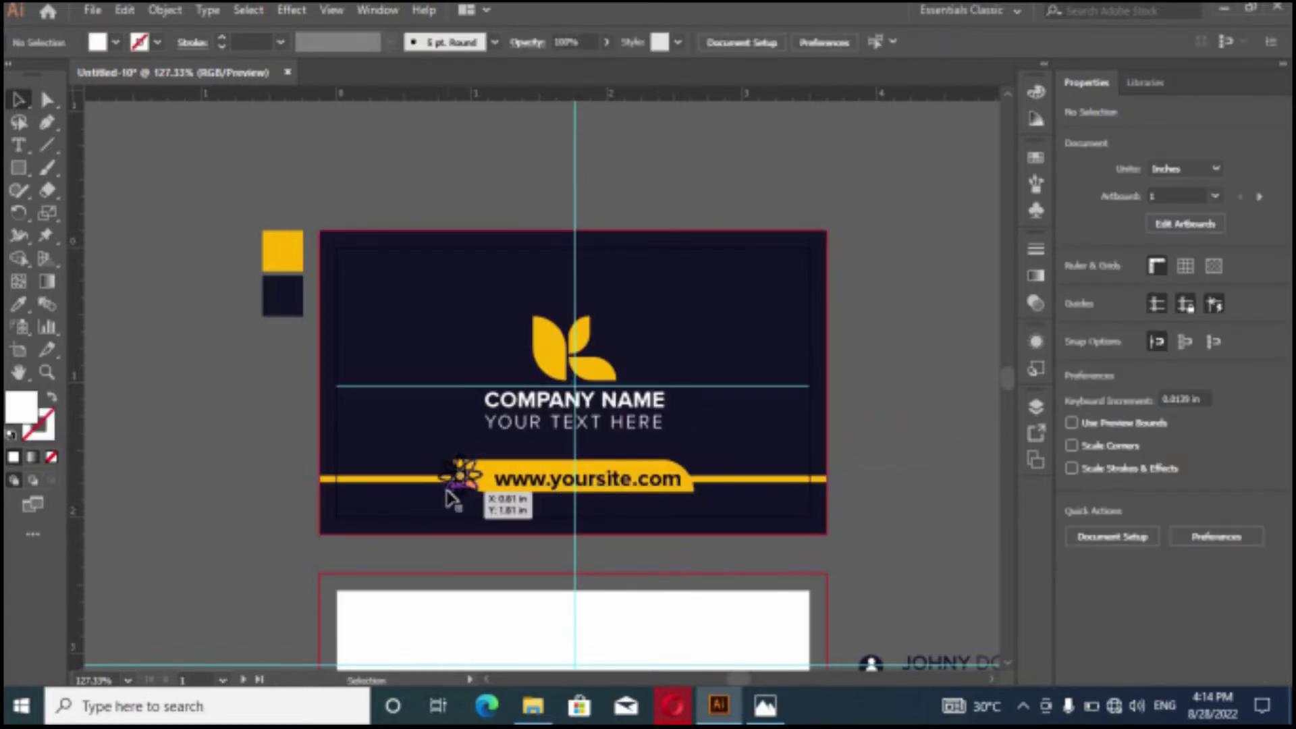
# Delete the flower icon and centre the website text inside the yellow banner.
pyautogui.click(451, 496)
pyautogui.press('Delete')
pyautogui.moveTo(508, 487); pyautogui.dragTo(540, 484)
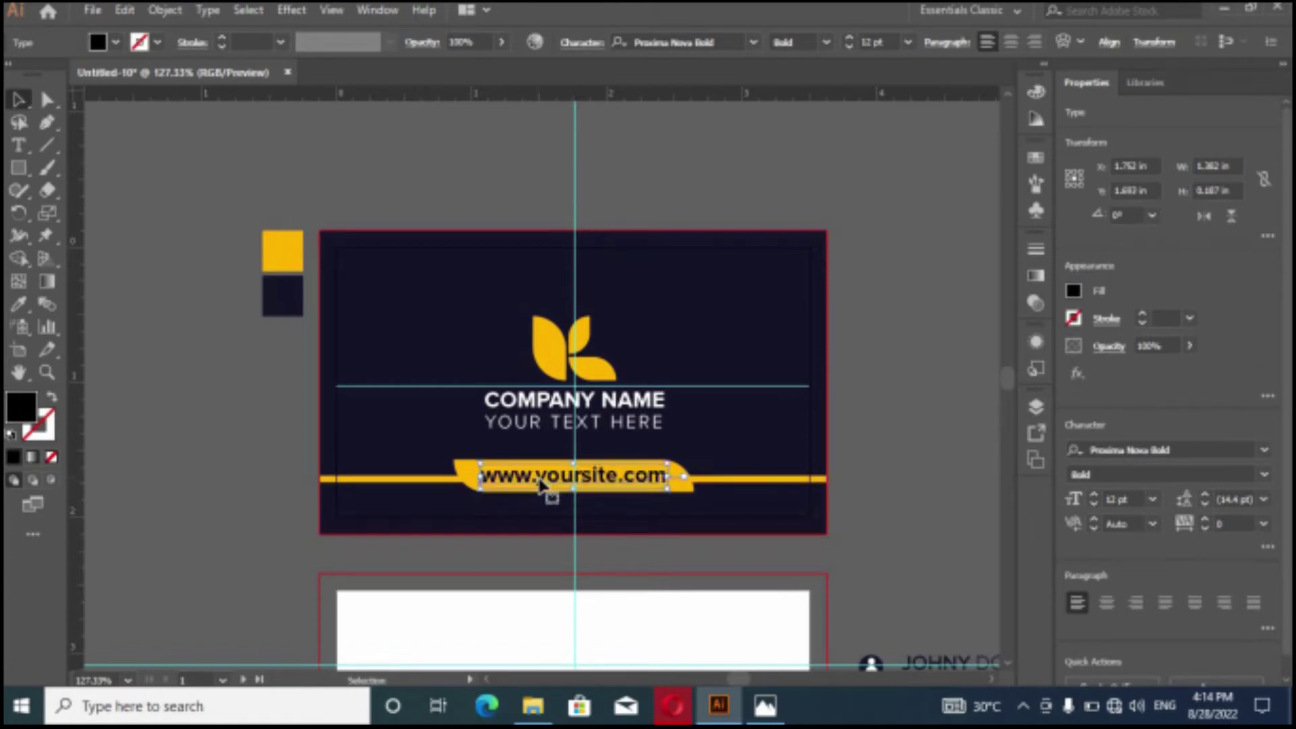
pyautogui.press('Right')
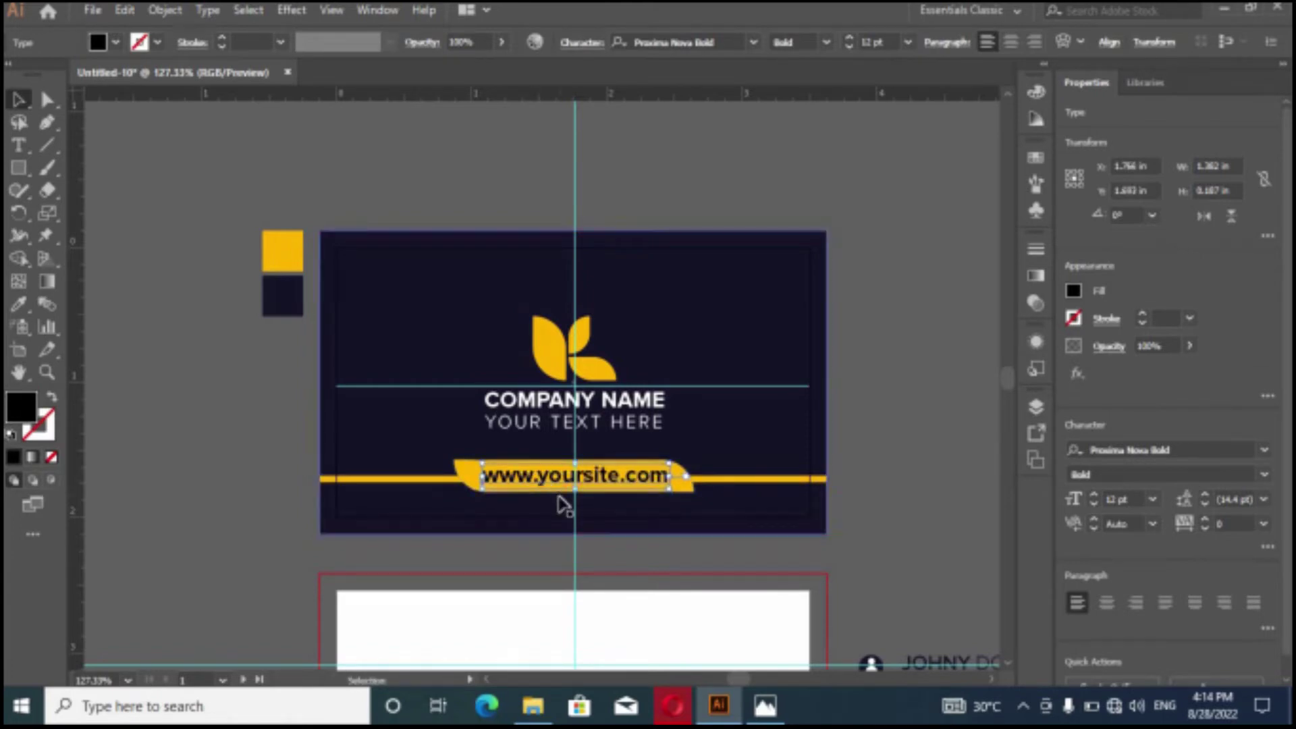
# Shift the logo, company name and tagline slightly up to leave more space above the banner.
pyautogui.click(547, 365)
pyautogui.keyDown('shift'); pyautogui.click(540, 400); pyautogui.keyUp('shift')
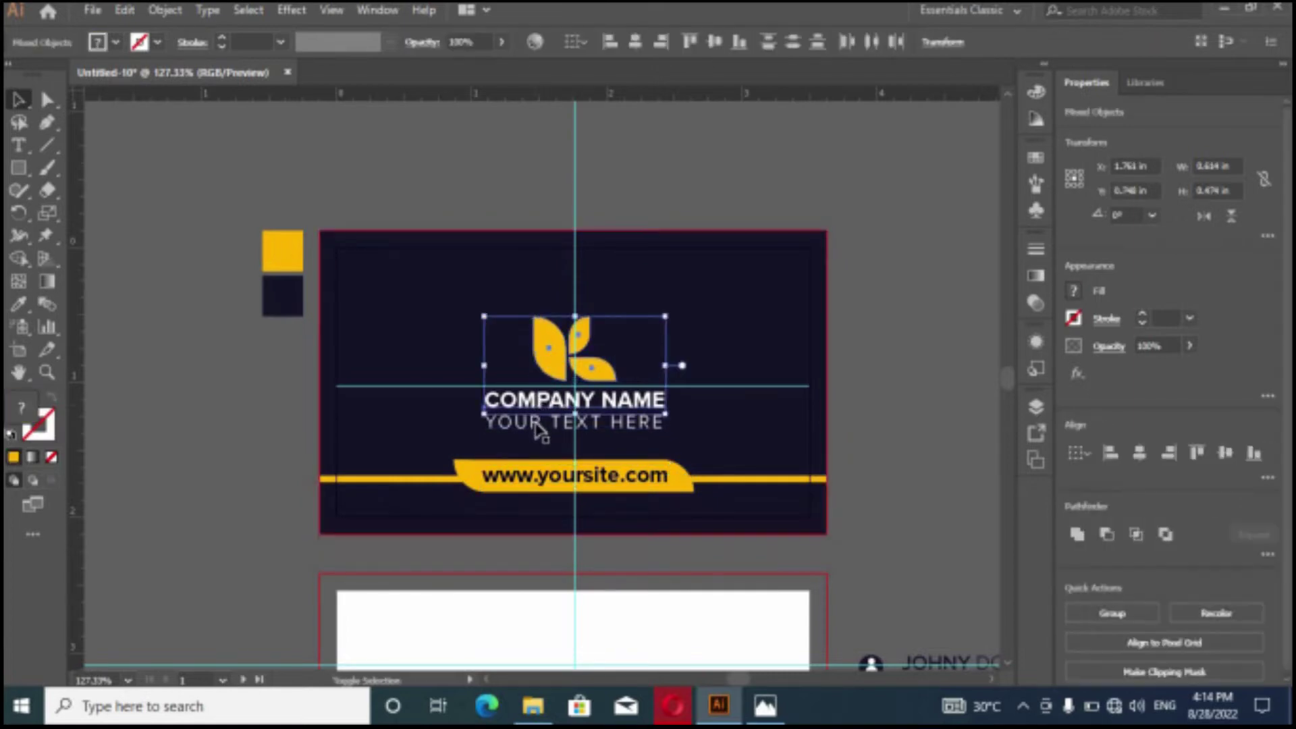
pyautogui.moveTo(552, 364); pyautogui.dragTo(552, 357)
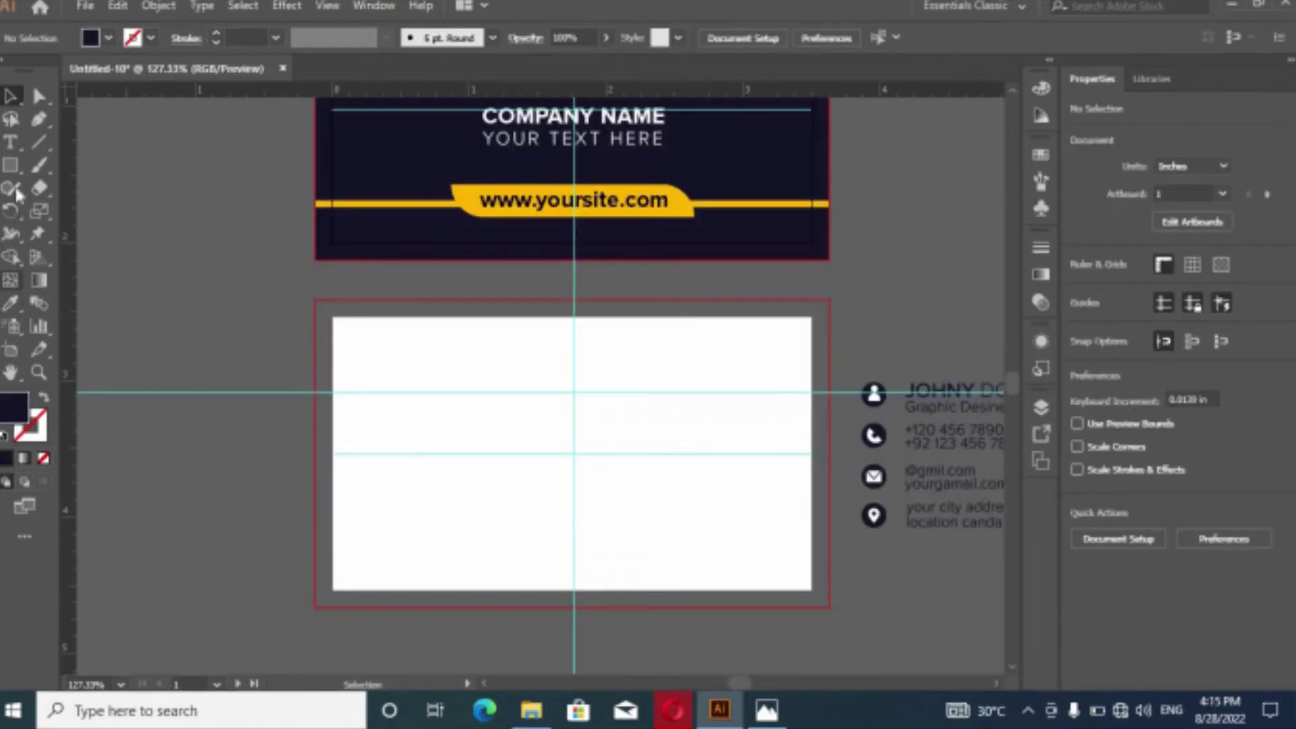
# Draw a navy rectangle about 1.88 by 2.25 in covering the second card from its left bleed edge to the centre guide.
pyautogui.click(19, 167)
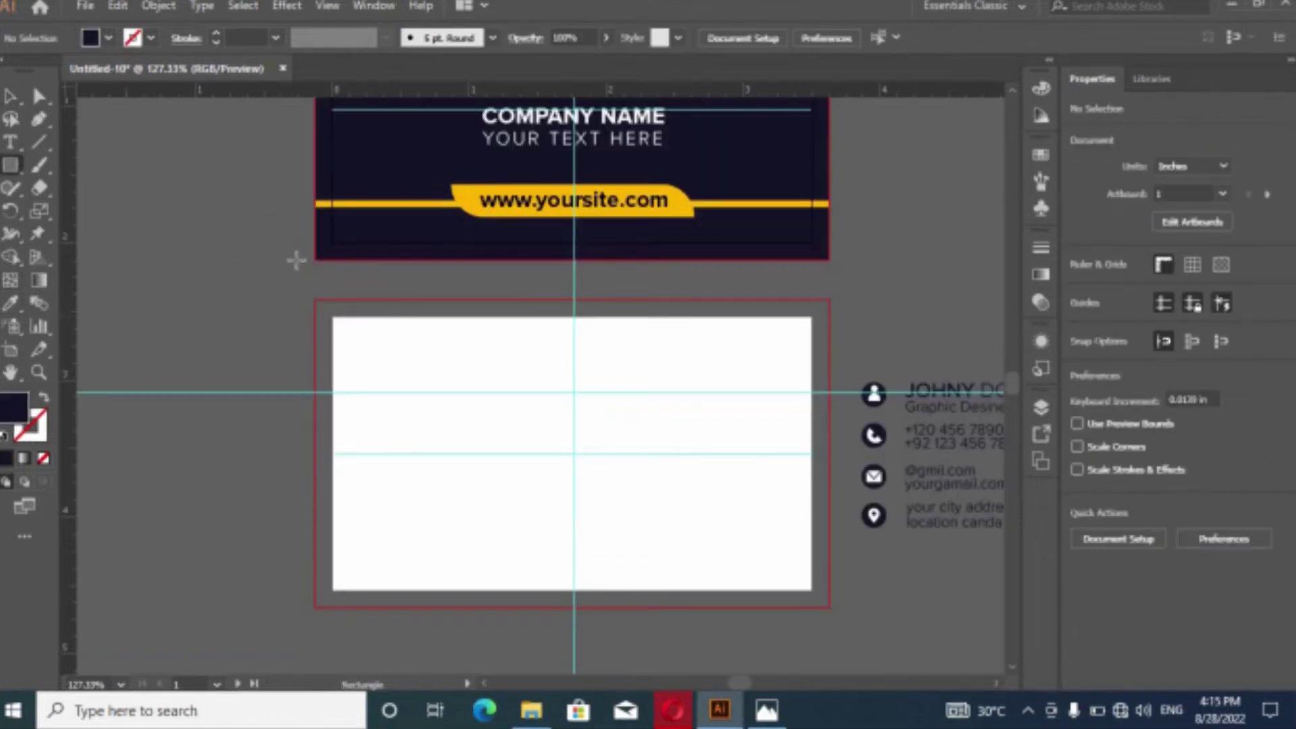
pyautogui.moveTo(314, 299)
pyautogui.mouseDown()
pyautogui.moveTo(405, 428)
pyautogui.moveTo(573, 605)
pyautogui.mouseUp()
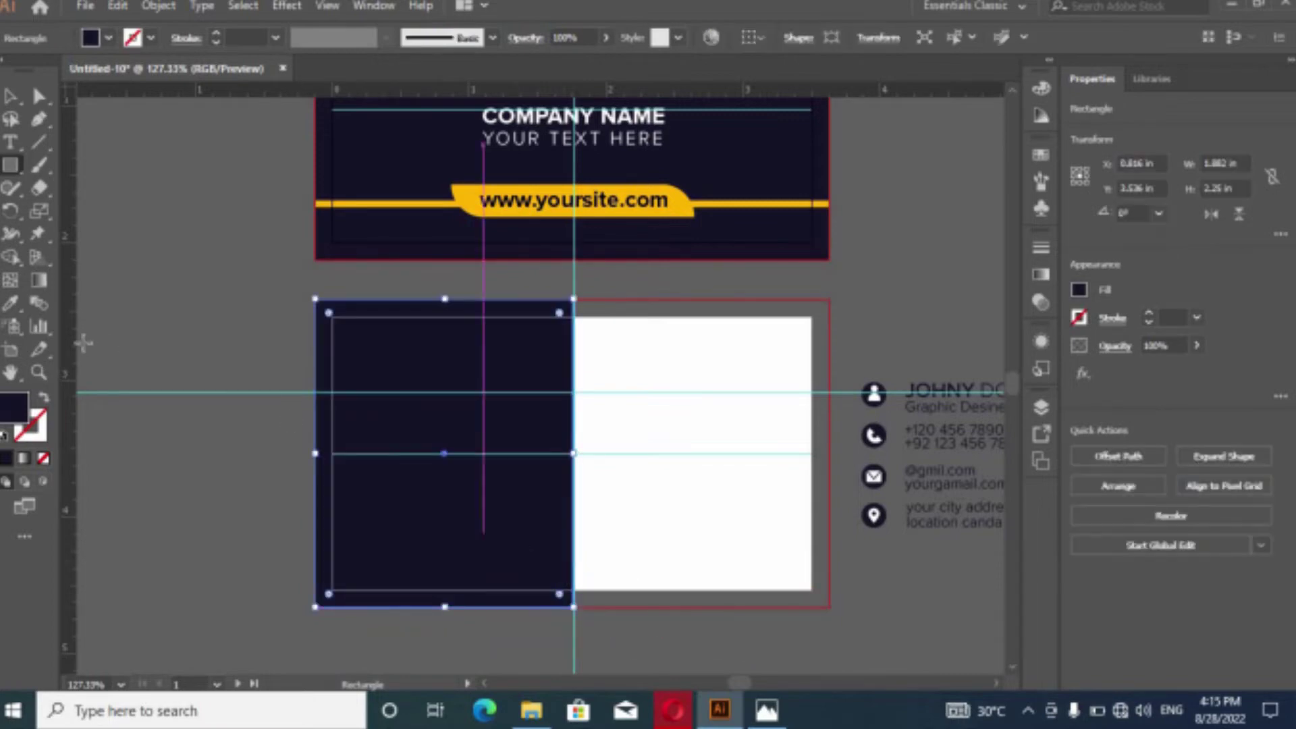
pyautogui.click(12, 98)
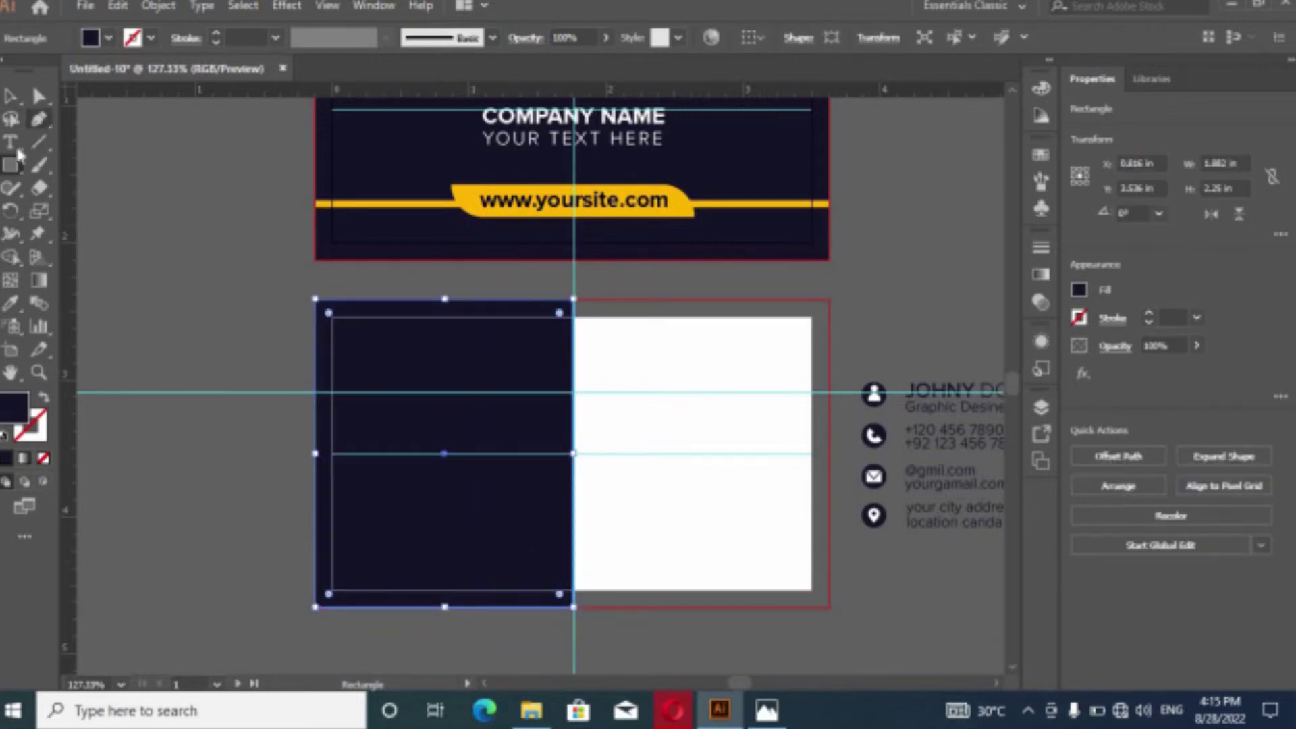
# Draw a yellow vertical strip about 0.05 in wide and 1.49 in high along the second card's centre guide.
pyautogui.click(581, 480)
pyautogui.scroll(-2, 581, 479)
pyautogui.scroll(2, 581, 480)
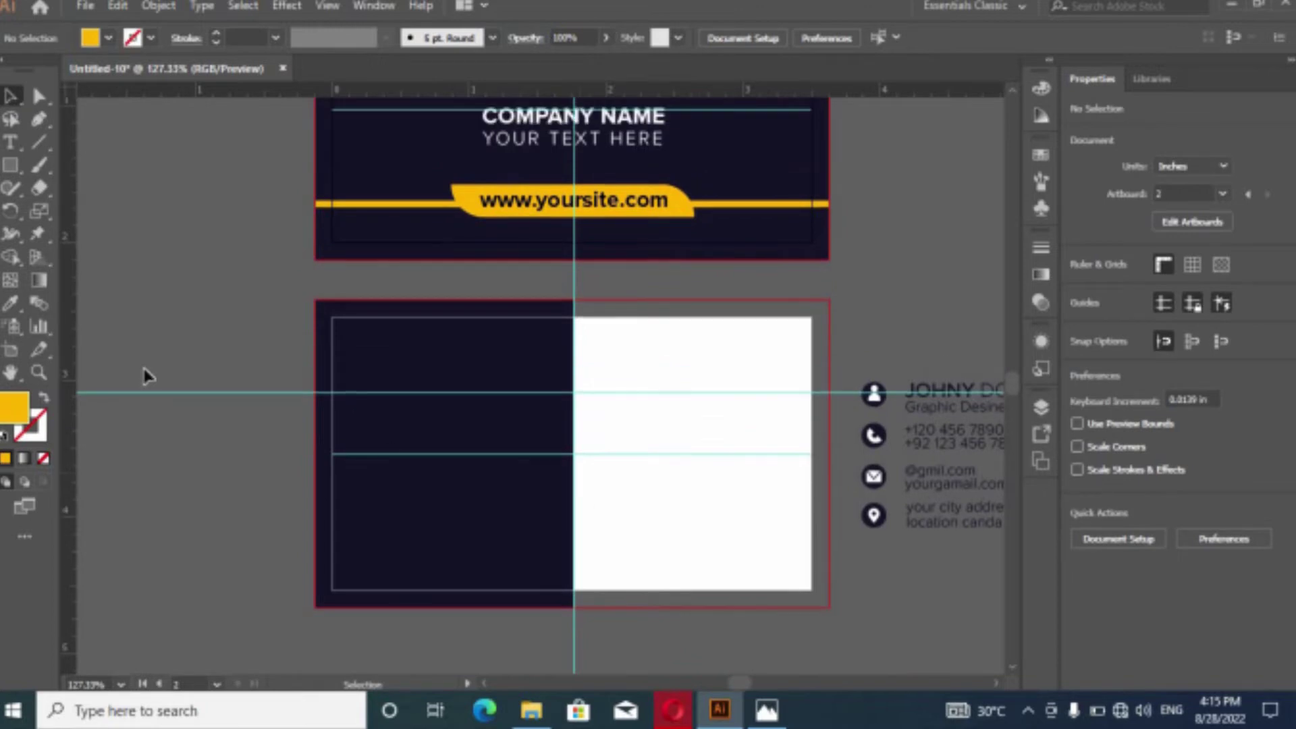
pyautogui.click(10, 164)
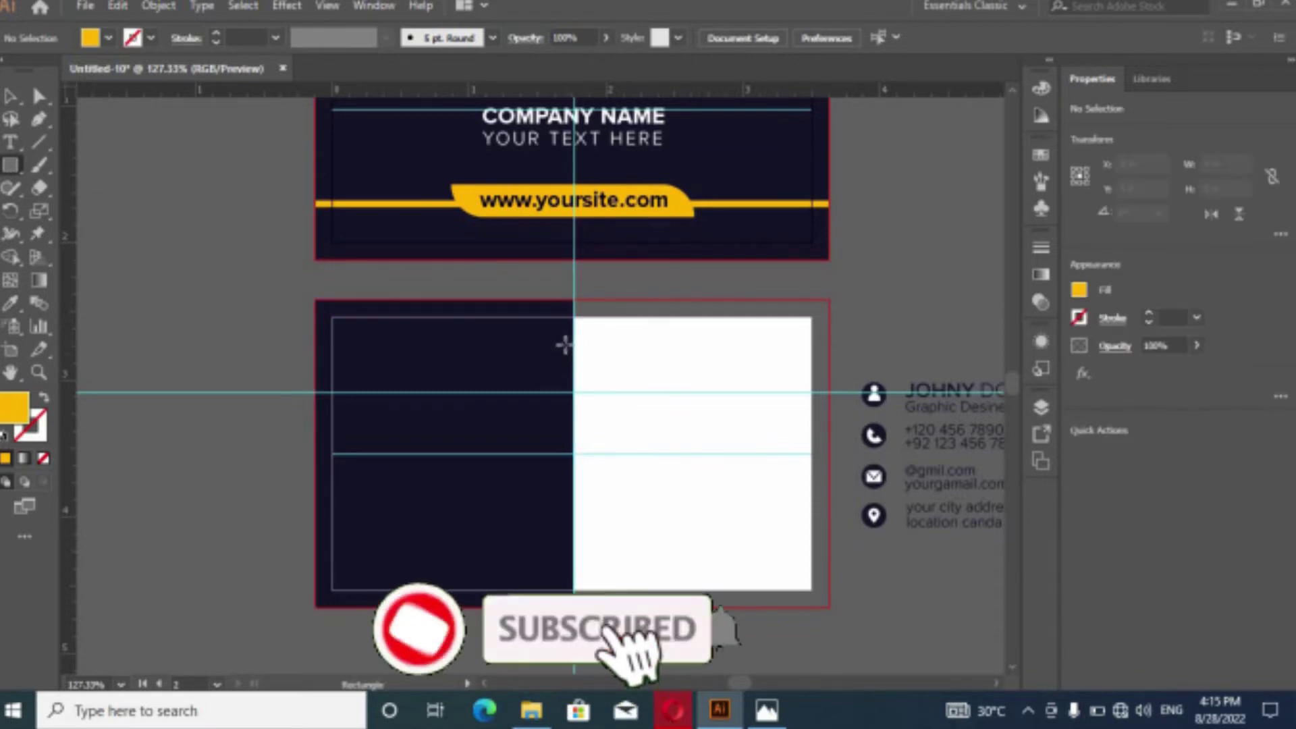
pyautogui.moveTo(566, 349); pyautogui.dragTo(578, 550)
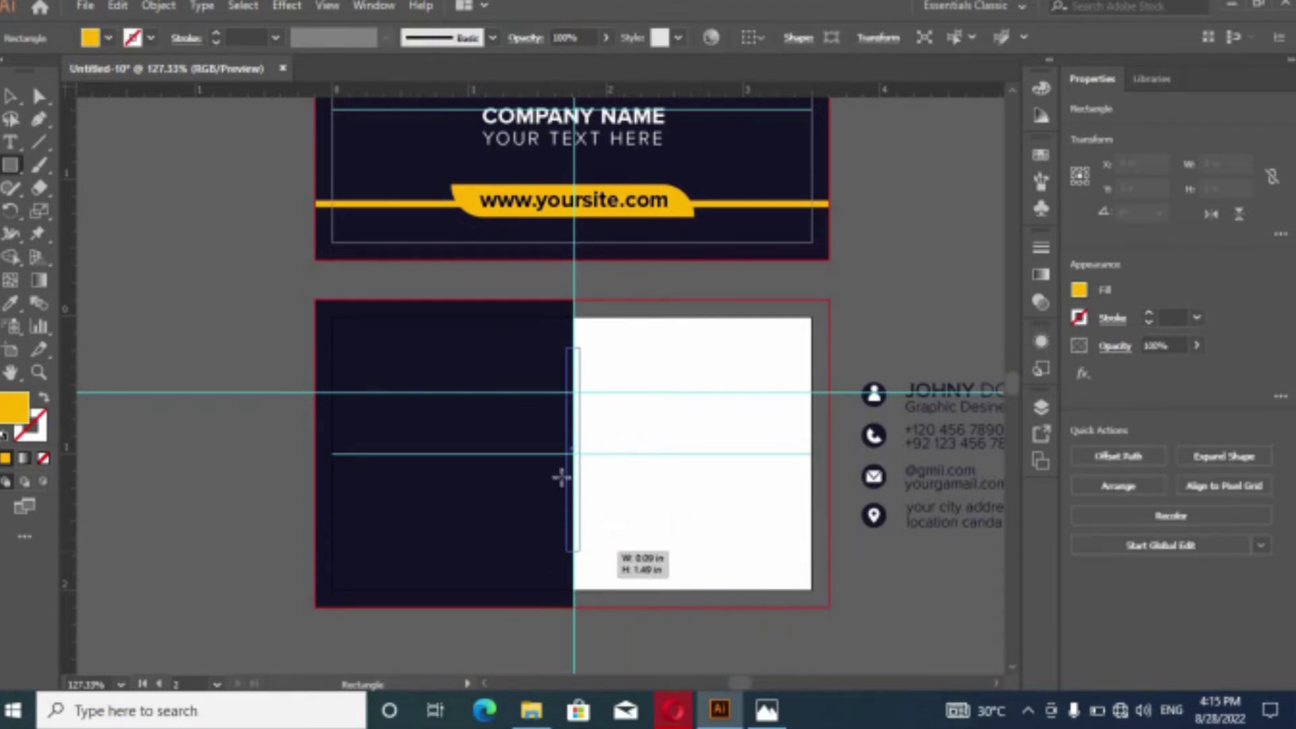
pyautogui.moveTo(582, 452); pyautogui.dragTo(574, 452)
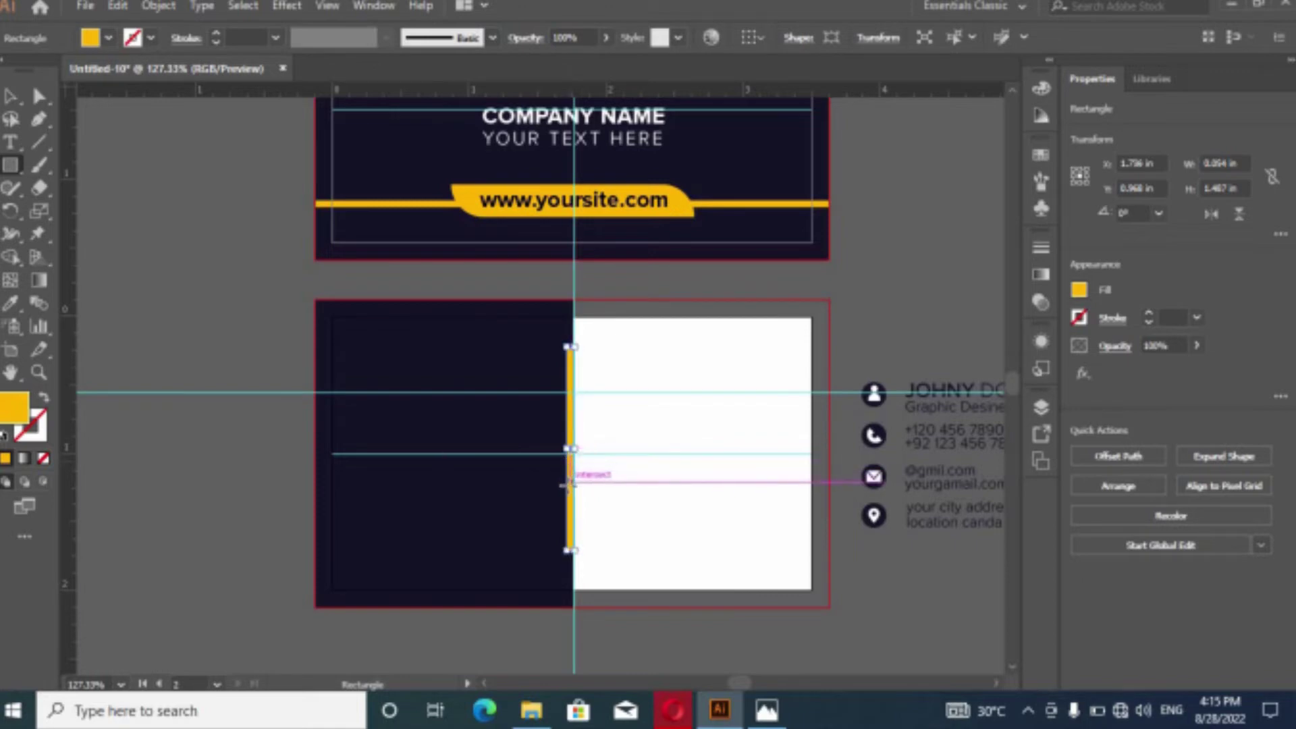
# Widen the yellow strip to about 0.07 in so that it straddles the vertical centre guide.
pyautogui.click(10, 97)
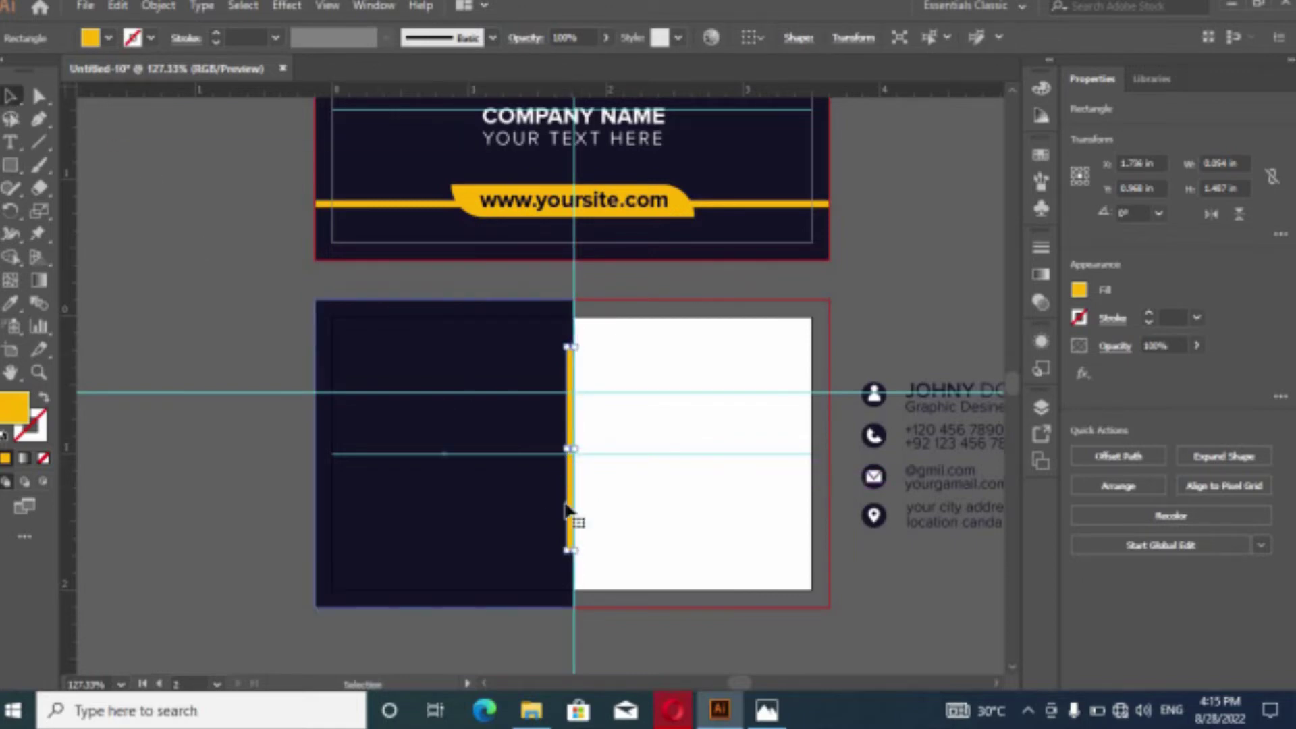
pyautogui.moveTo(573, 502); pyautogui.dragTo(578, 452)
pyautogui.press('z')
pyautogui.moveTo(453, 300); pyautogui.dragTo(587, 597)
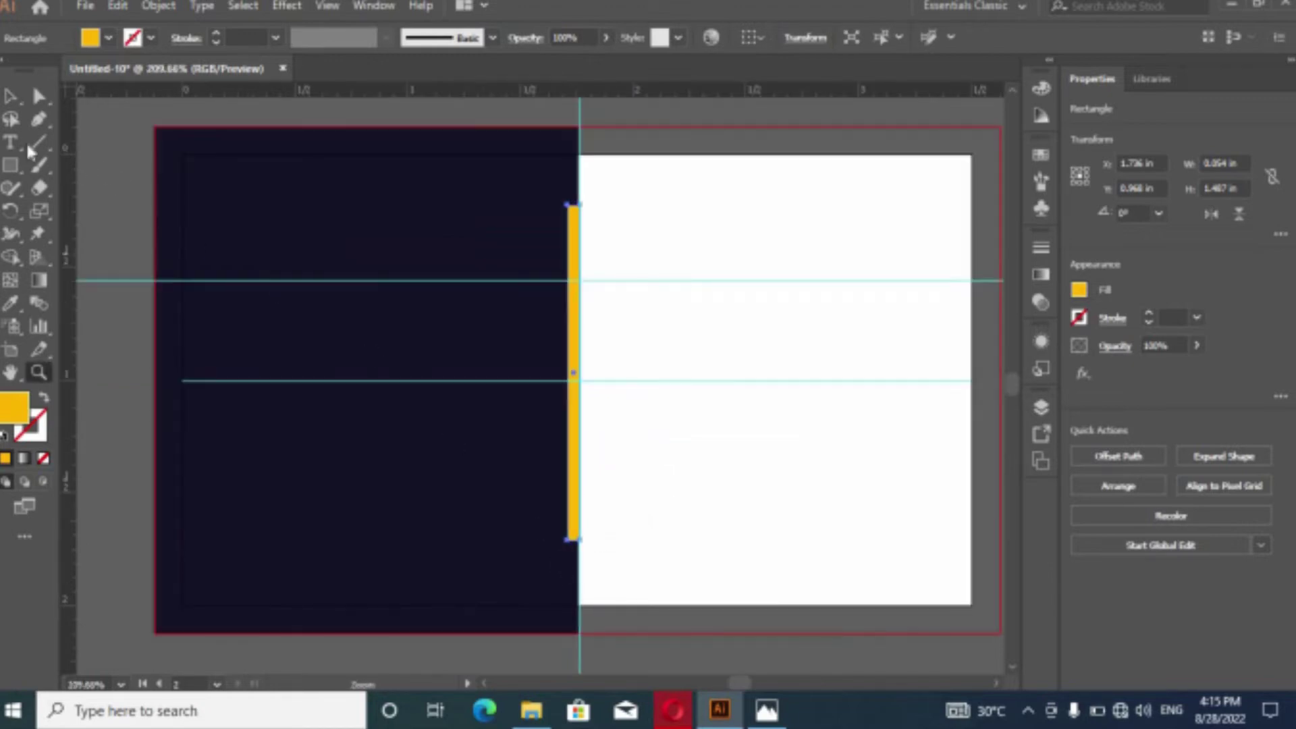
pyautogui.click(11, 96)
pyautogui.moveTo(586, 374); pyautogui.dragTo(585, 373)
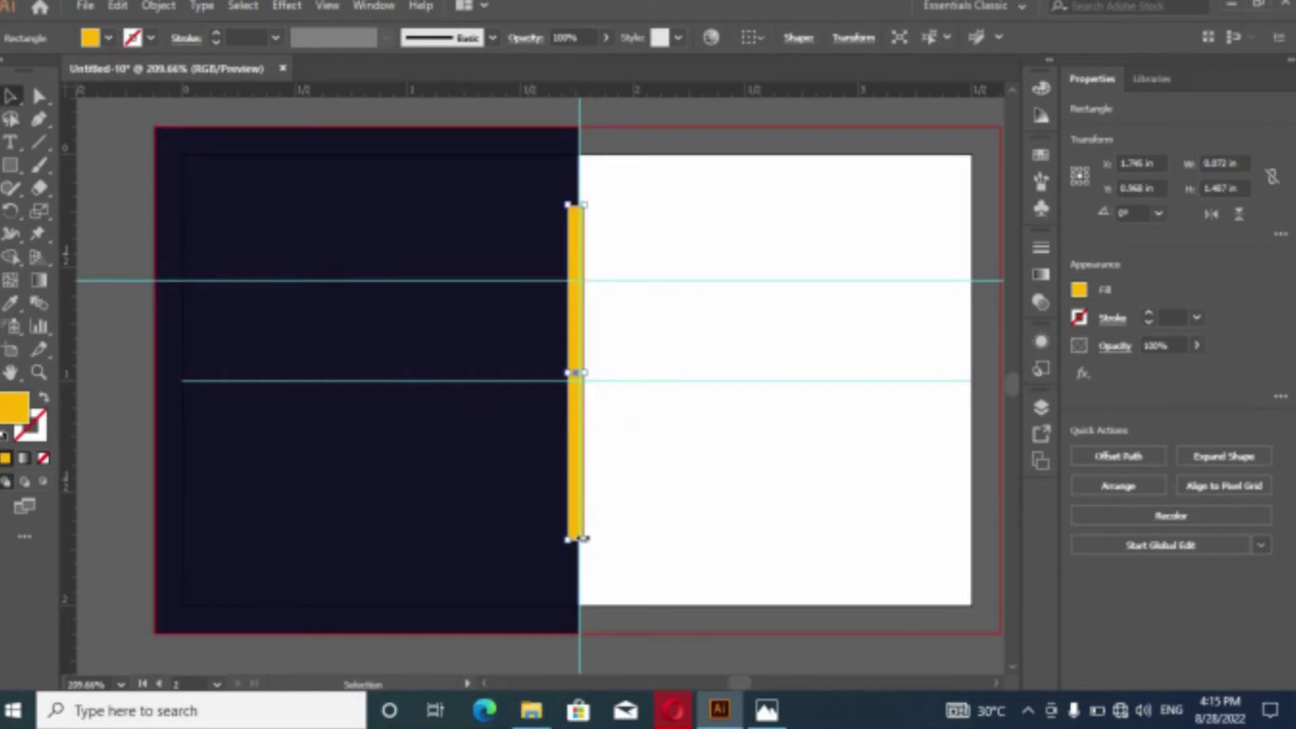
# Extend the yellow strip vertically to the card's upper and lower bleed edges, making it 2.25 in high.
pyautogui.moveTo(579, 537); pyautogui.dragTo(584, 574)
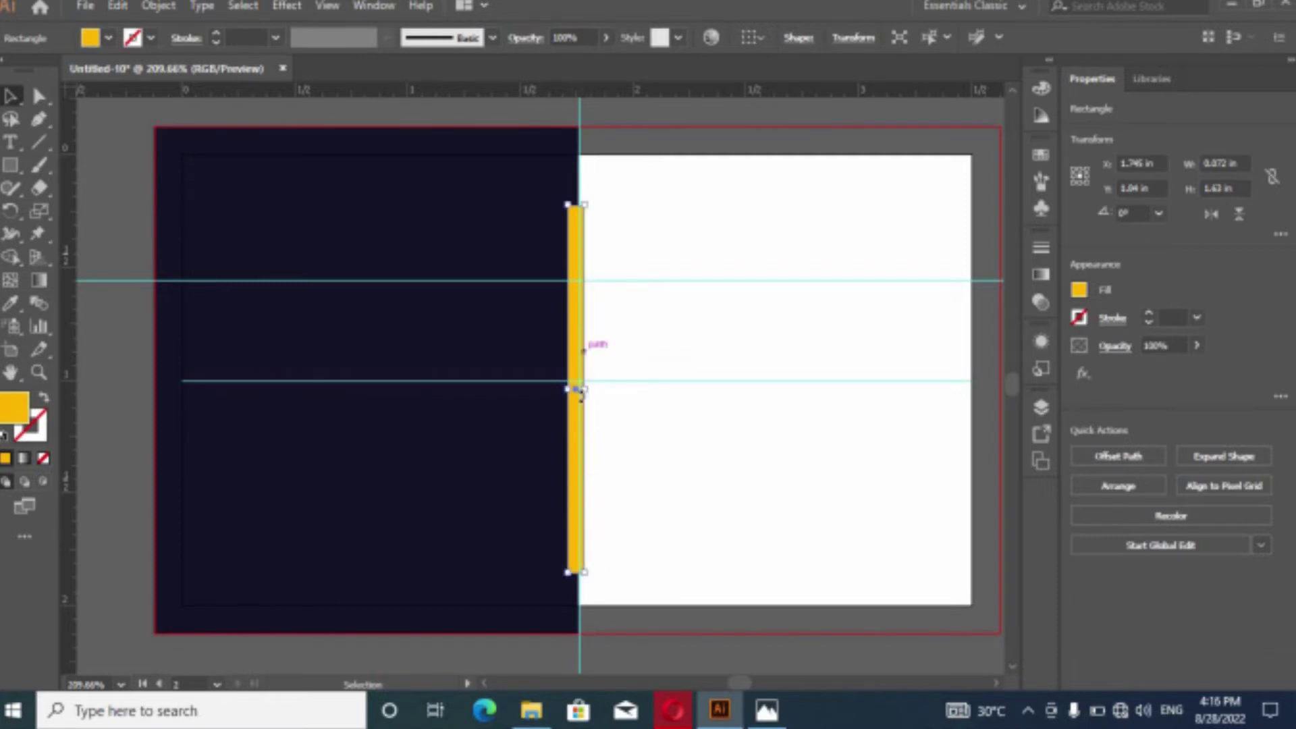
pyautogui.moveTo(579, 416); pyautogui.dragTo(579, 413)
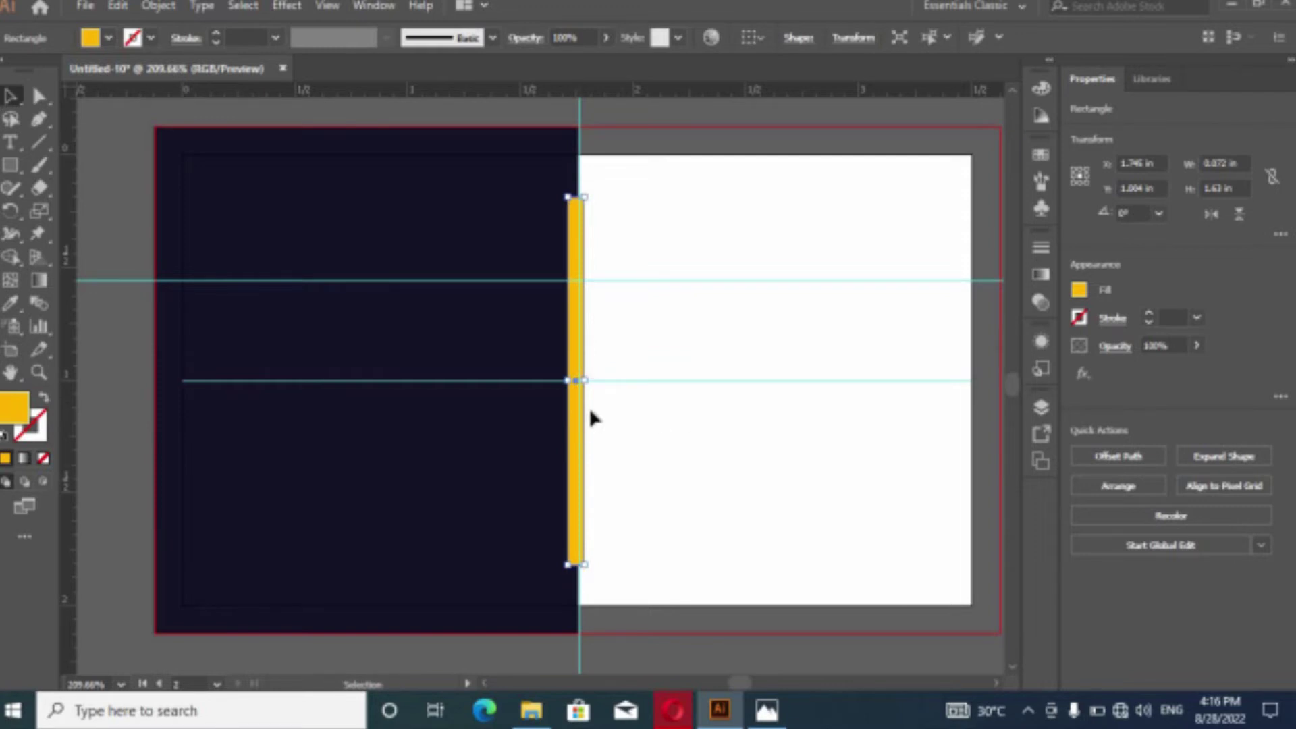
pyautogui.click(10, 164)
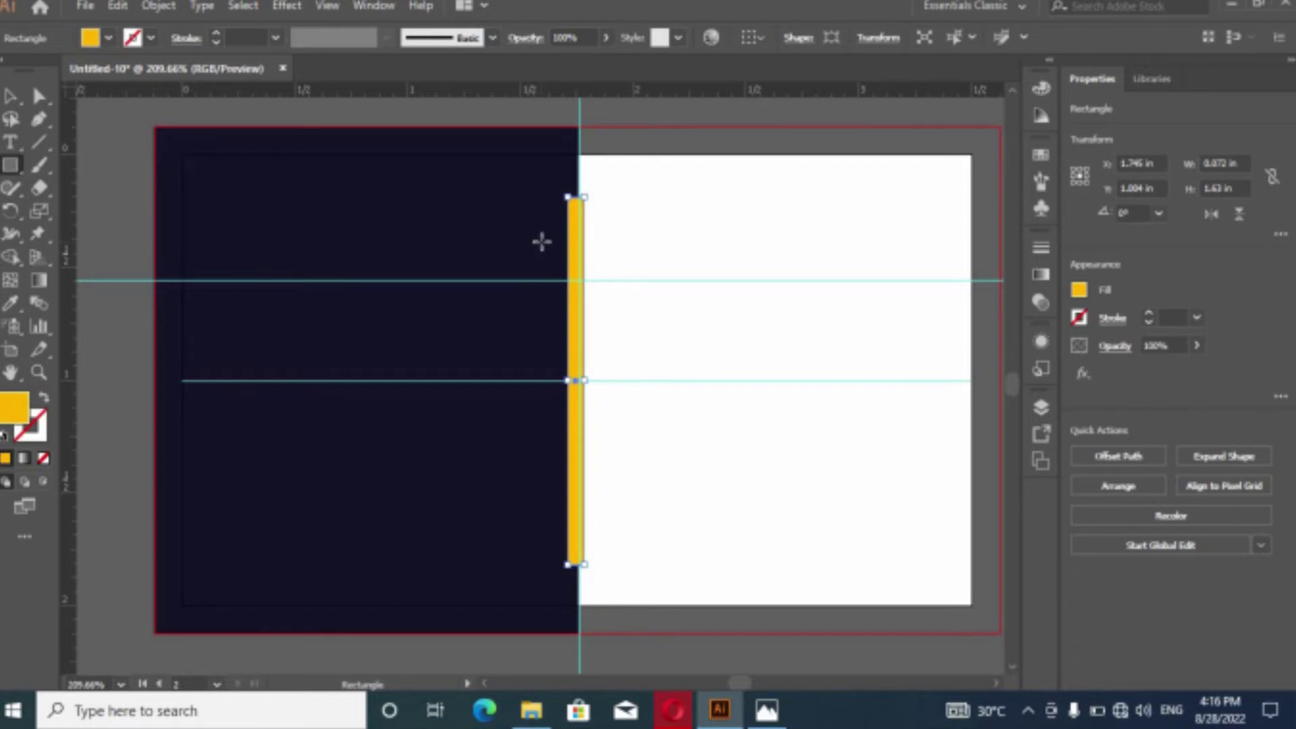
pyautogui.click(11, 96)
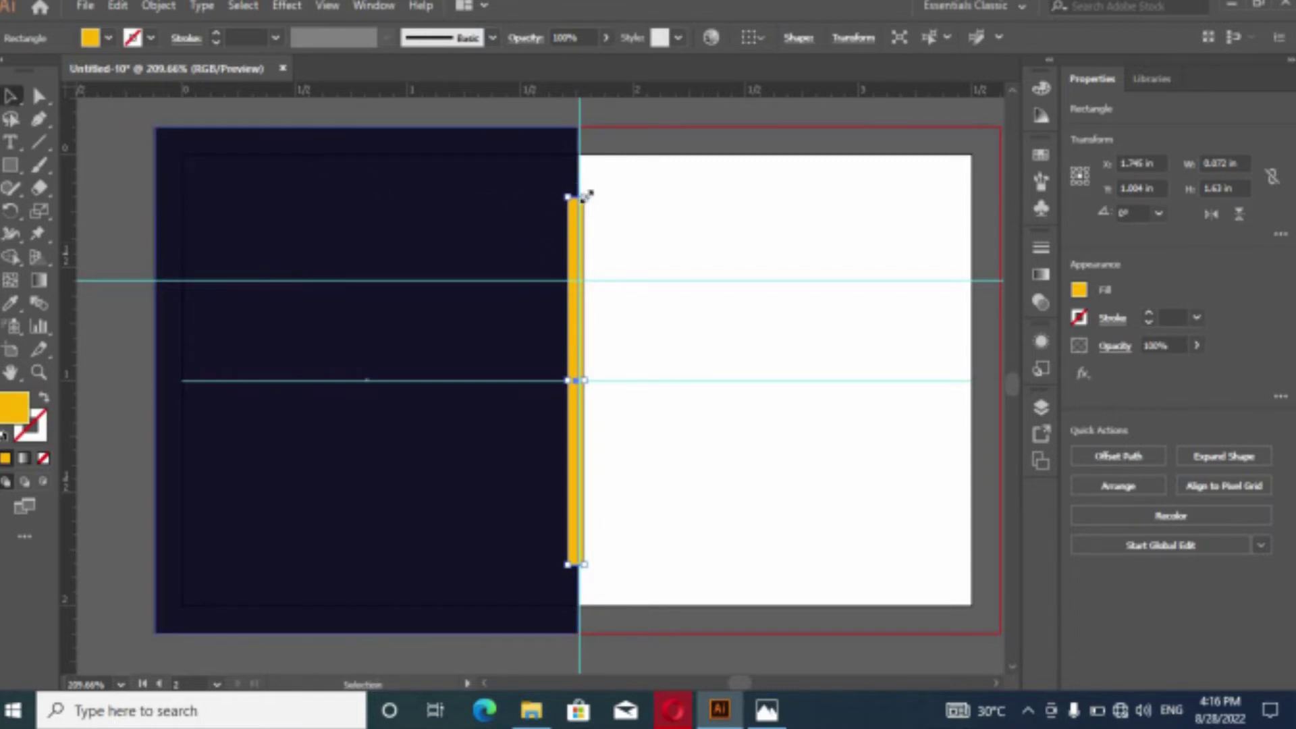
pyautogui.moveTo(585, 184); pyautogui.dragTo(585, 125)
pyautogui.moveTo(565, 567); pyautogui.dragTo(567, 634)
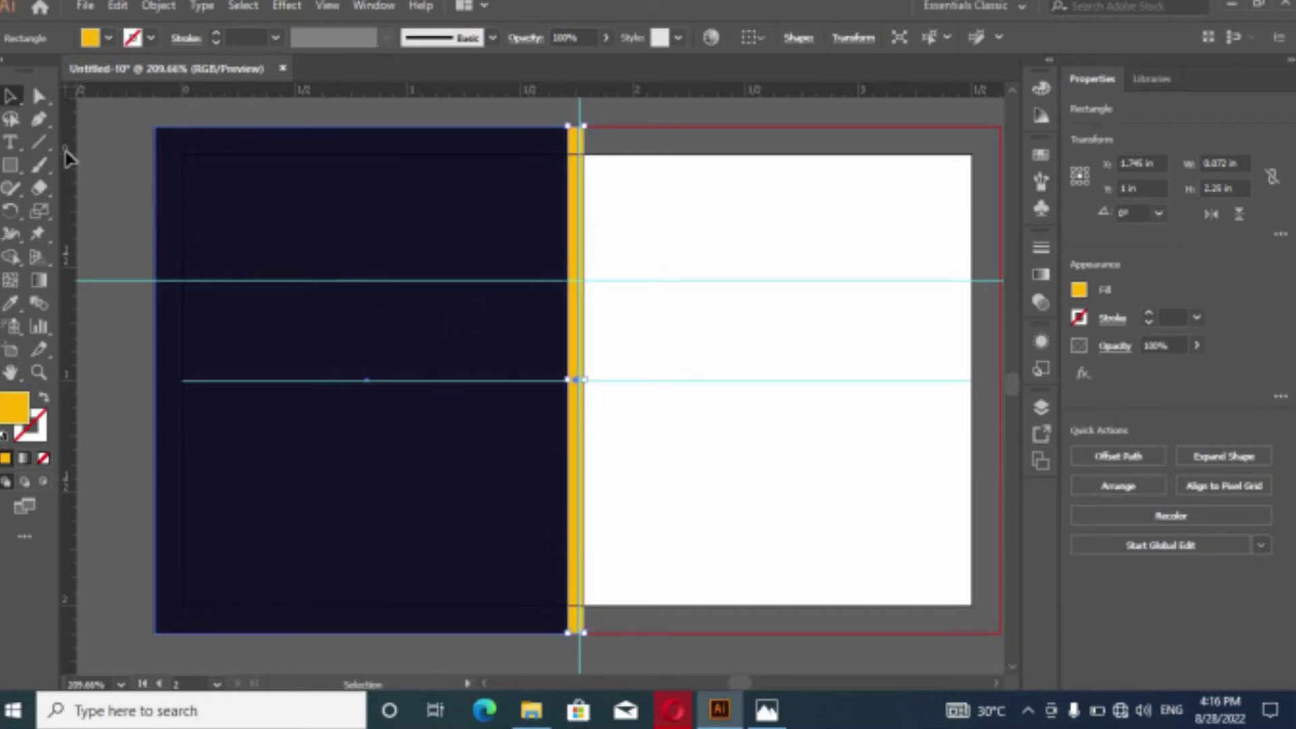
# Draw a yellow rectangle about 0.21 by 1.22 in over the second card's strip and round two diagonally opposite corners by 0.21 in.
pyautogui.click(11, 165)
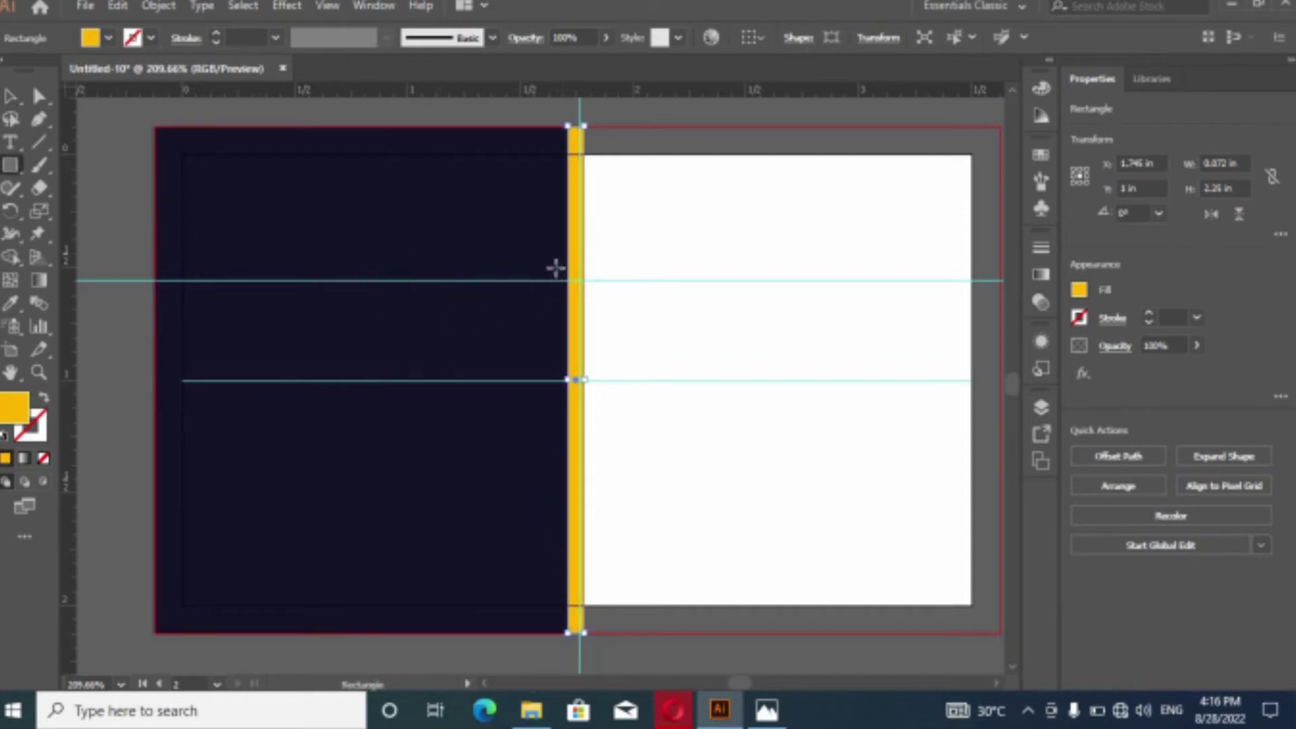
pyautogui.moveTo(550, 257); pyautogui.dragTo(598, 533)
pyautogui.click(39, 96)
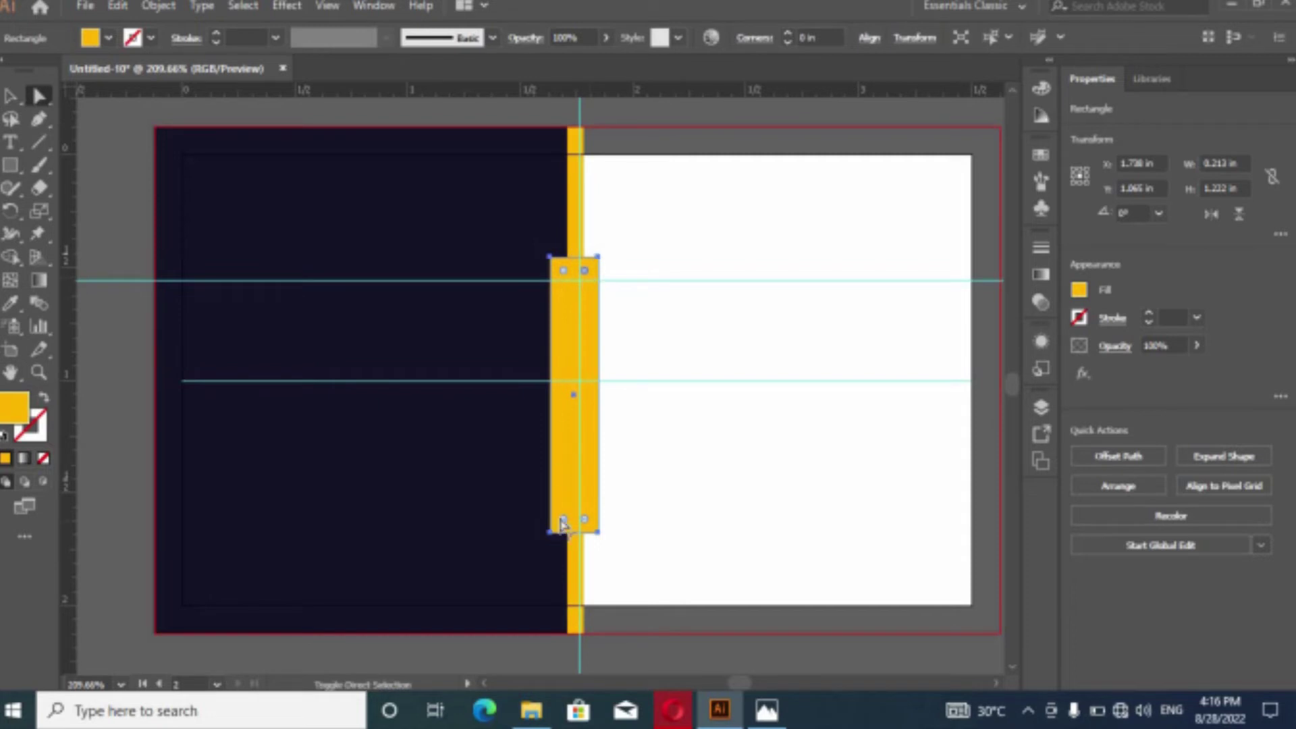
pyautogui.moveTo(565, 521); pyautogui.dragTo(611, 471)
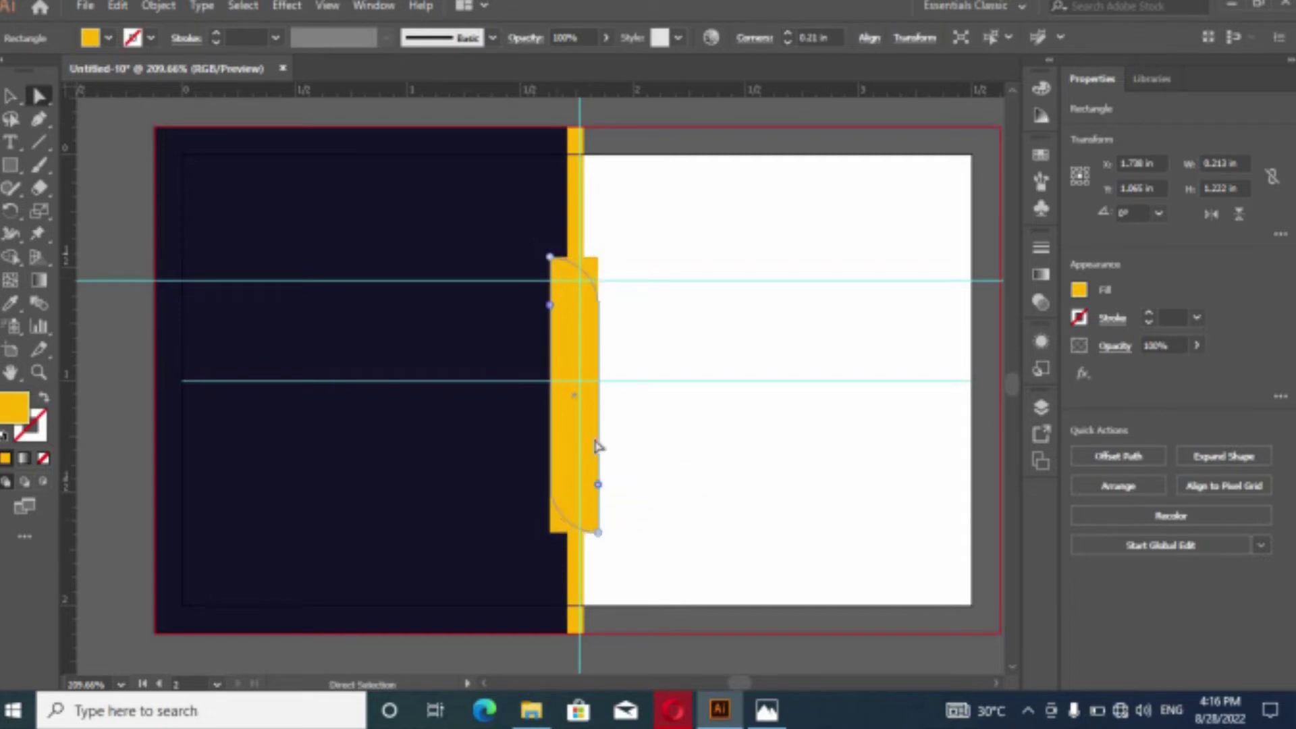
# Stretch the yellow tab to about 1.32 in high and centre it vertically on the second card.
pyautogui.click(11, 97)
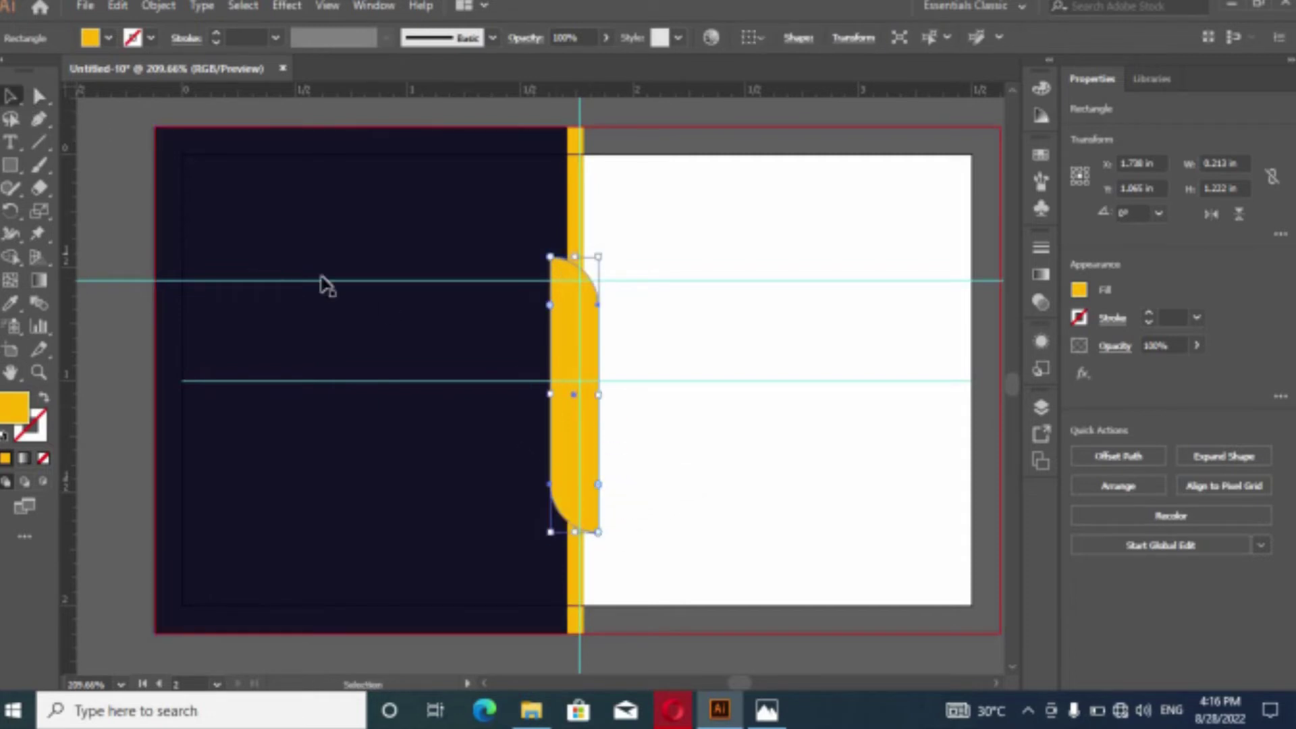
pyautogui.moveTo(574, 531); pyautogui.dragTo(575, 547)
pyautogui.moveTo(578, 262); pyautogui.dragTo(578, 249)
pyautogui.moveTo(574, 400); pyautogui.dragTo(573, 382)
# Move the contact icons and text onto the second card, with the icons over the yellow tab, and bring them to the front.
pyautogui.press('z')
pyautogui.keyDown('alt'); pyautogui.click(738, 414); pyautogui.keyUp('alt')
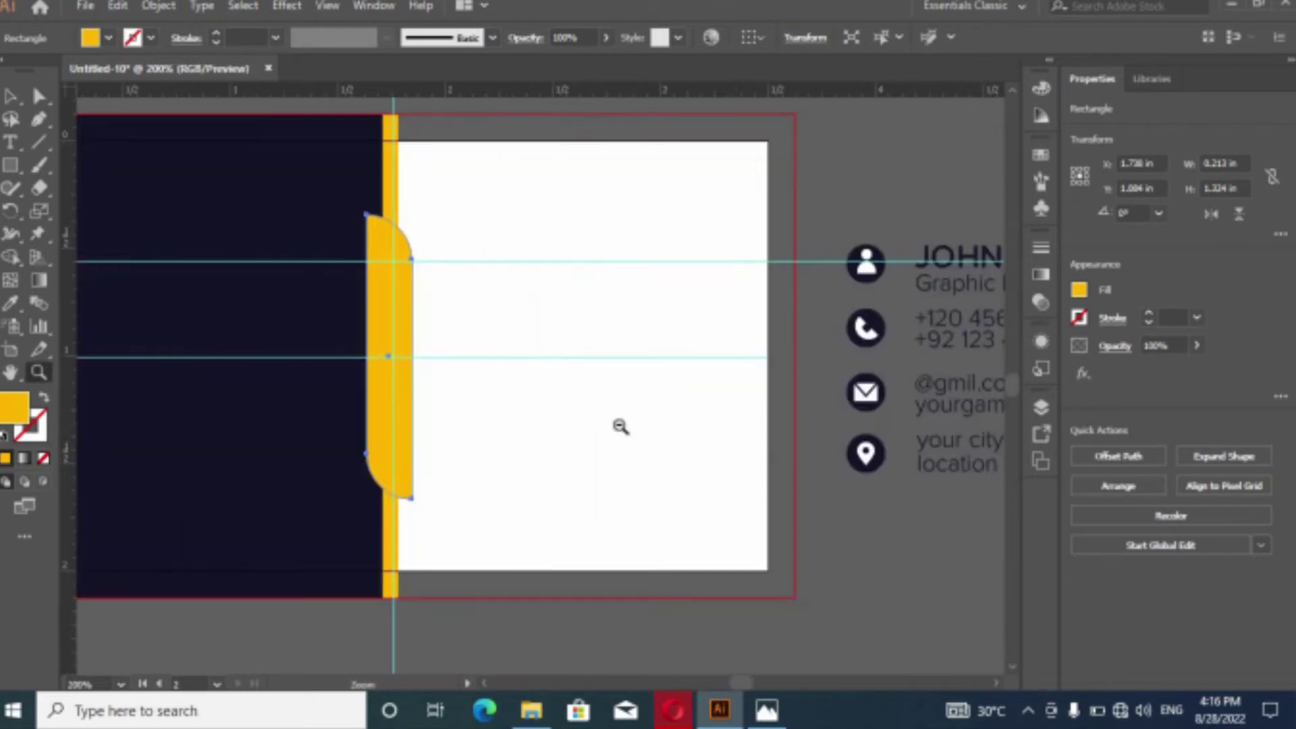
pyautogui.keyDown('alt'); pyautogui.click(475, 415); pyautogui.keyUp('alt')
pyautogui.click(9, 96)
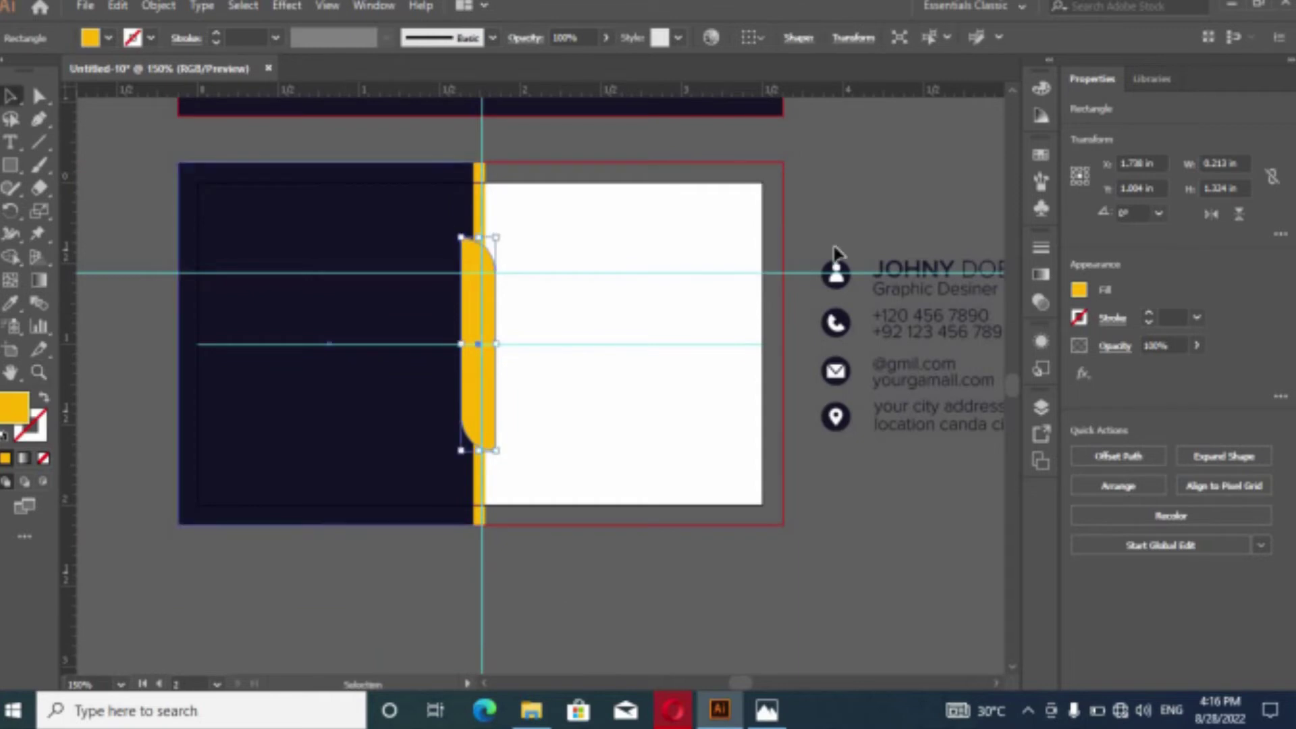
pyautogui.moveTo(930, 405); pyautogui.dragTo(573, 381)
pyautogui.rightClick(573, 382)
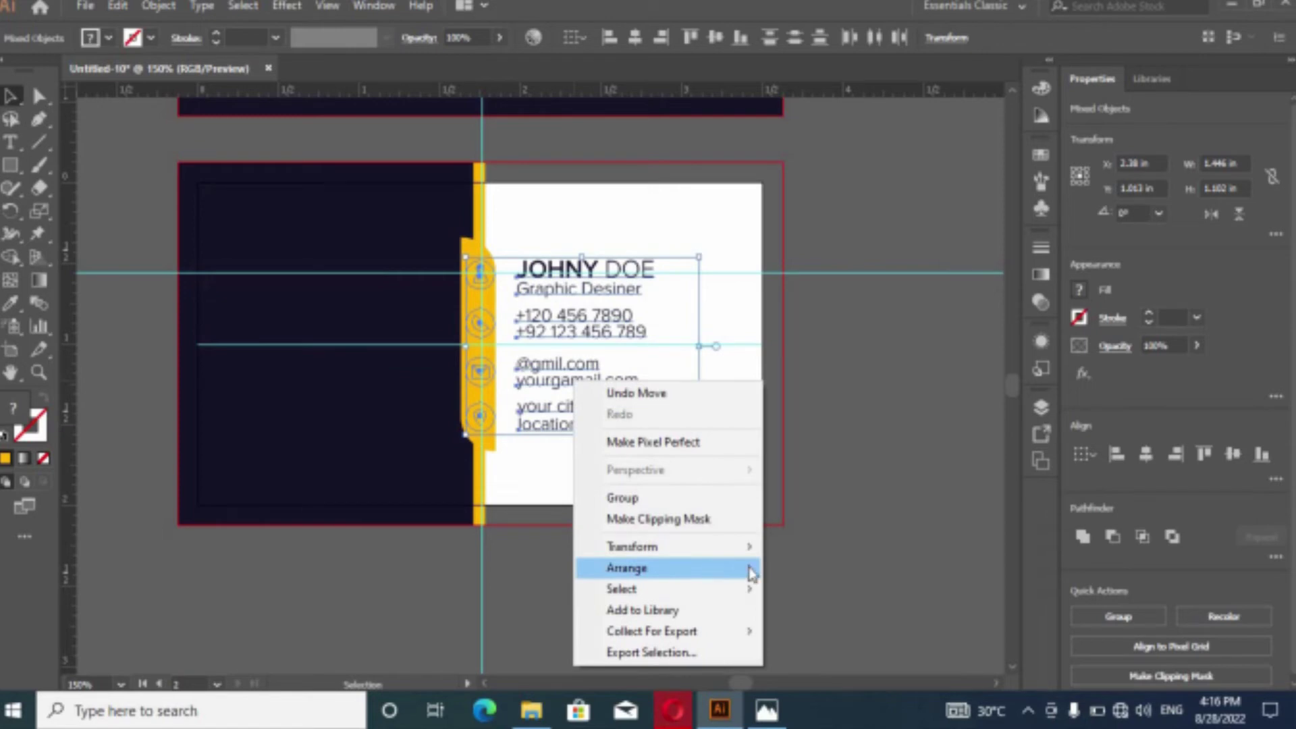
pyautogui.click(777, 568)
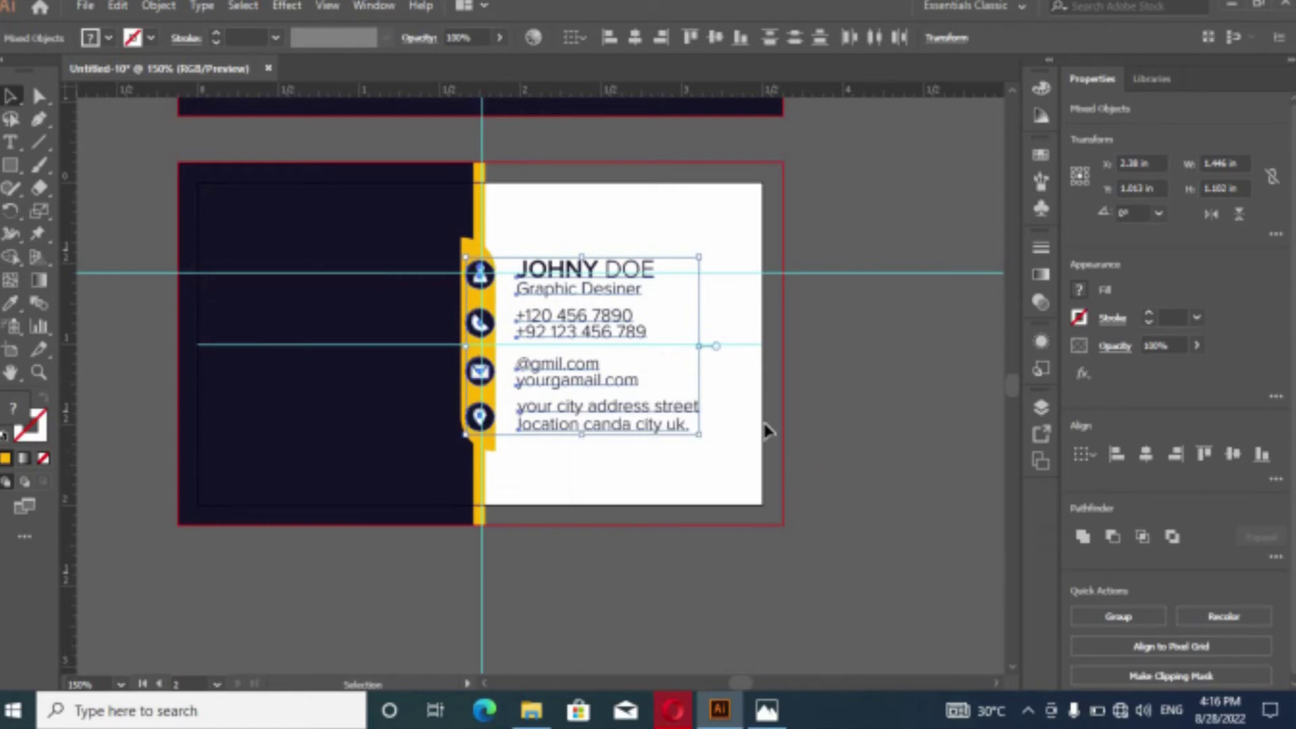
pyautogui.click(846, 426)
# Select the four contact icons together and reposition them so that they are centred within the yellow tab.
pyautogui.click(480, 273)
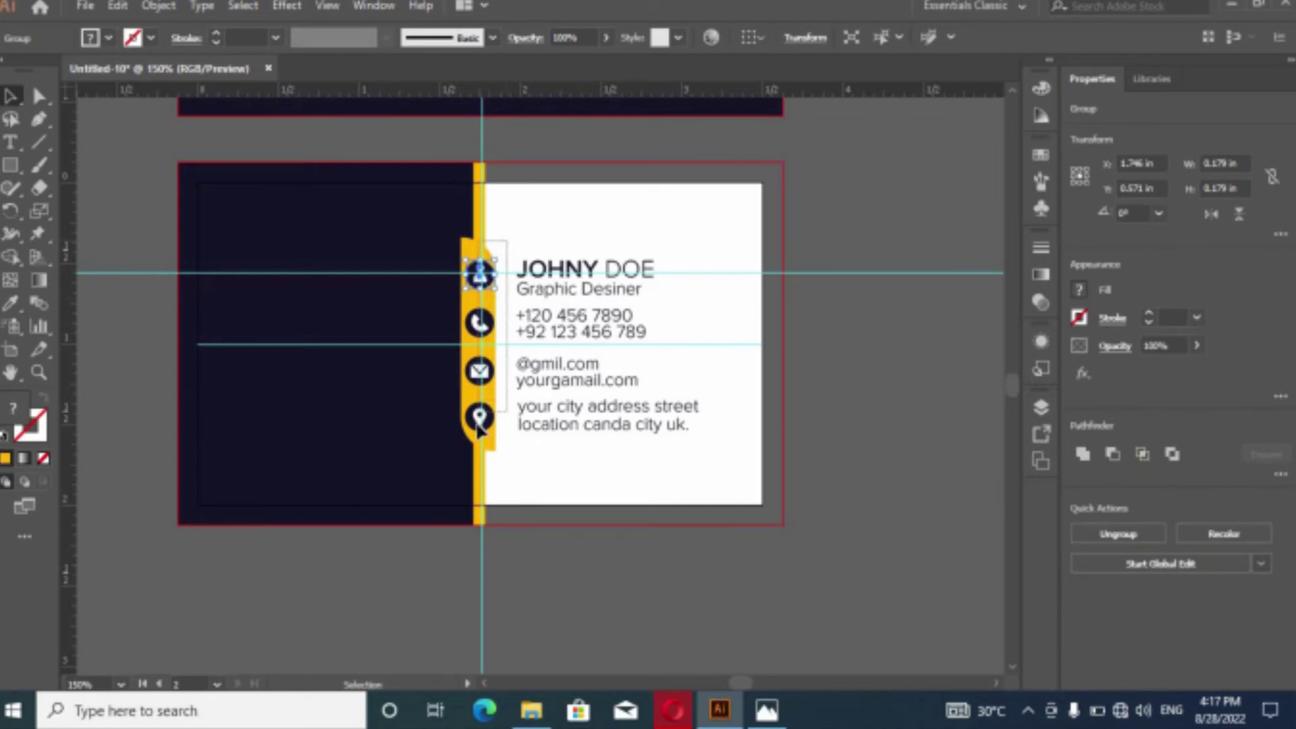
pyautogui.keyDown('shift'); pyautogui.click(442, 447); pyautogui.keyUp('shift')
pyautogui.keyDown('shift'); pyautogui.click(472, 438); pyautogui.keyUp('shift')
pyautogui.keyDown('shift'); pyautogui.click(478, 448); pyautogui.keyUp('shift')
pyautogui.keyDown('shift'); pyautogui.click(477, 431); pyautogui.keyUp('shift')
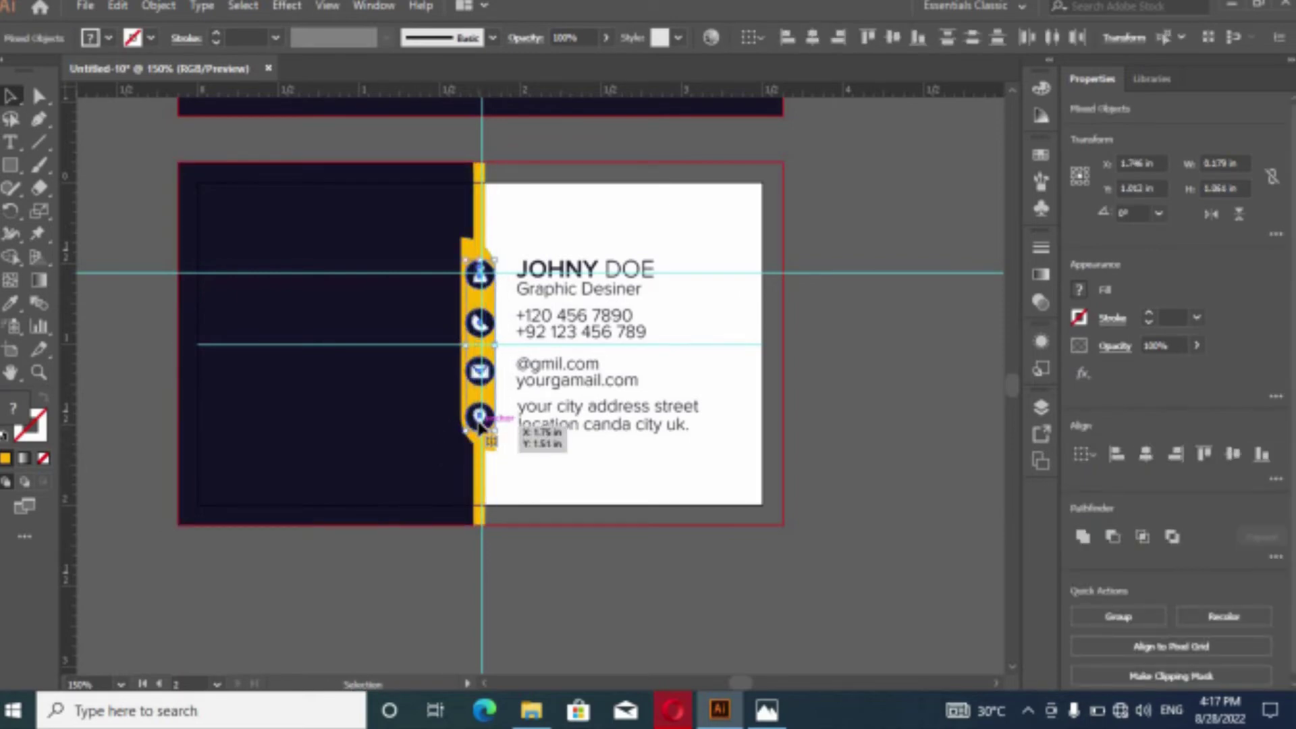
pyautogui.moveTo(475, 421); pyautogui.dragTo(471, 414)
pyautogui.press('z')
pyautogui.moveTo(413, 201); pyautogui.dragTo(673, 427)
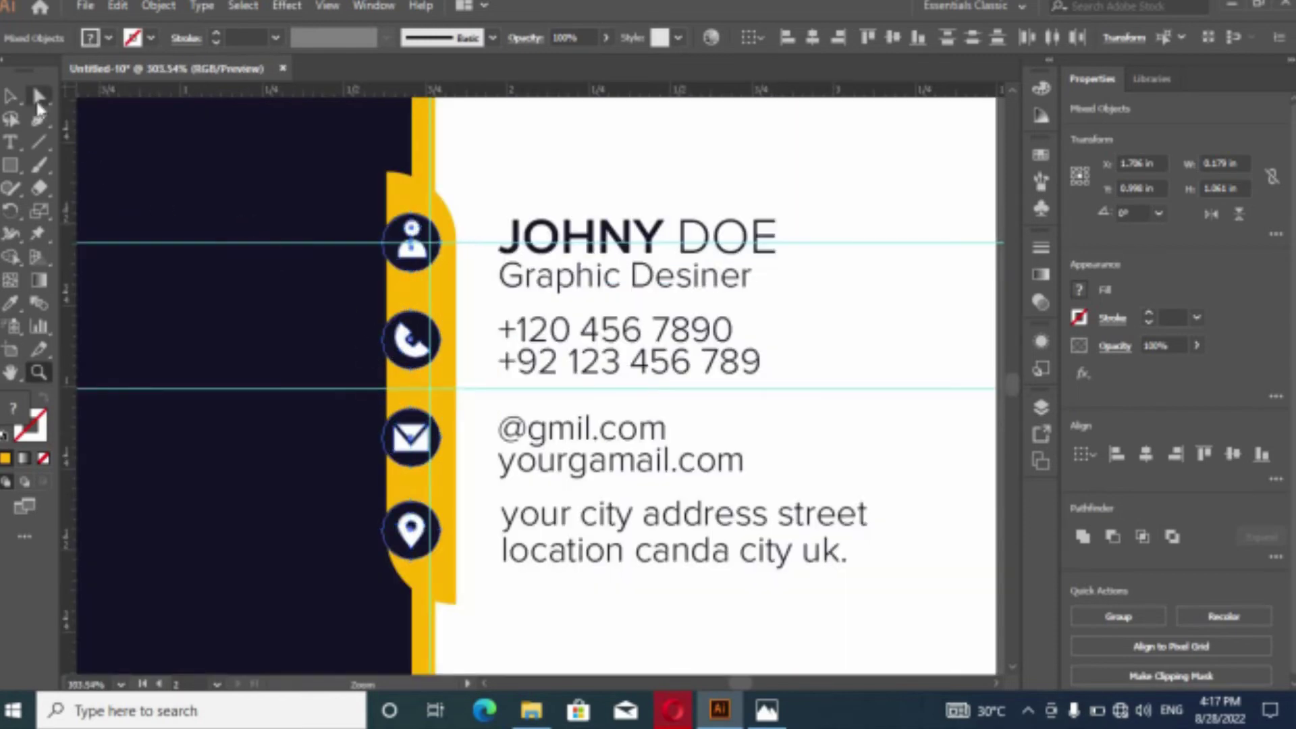
pyautogui.click(11, 97)
pyautogui.moveTo(411, 255); pyautogui.dragTo(421, 255)
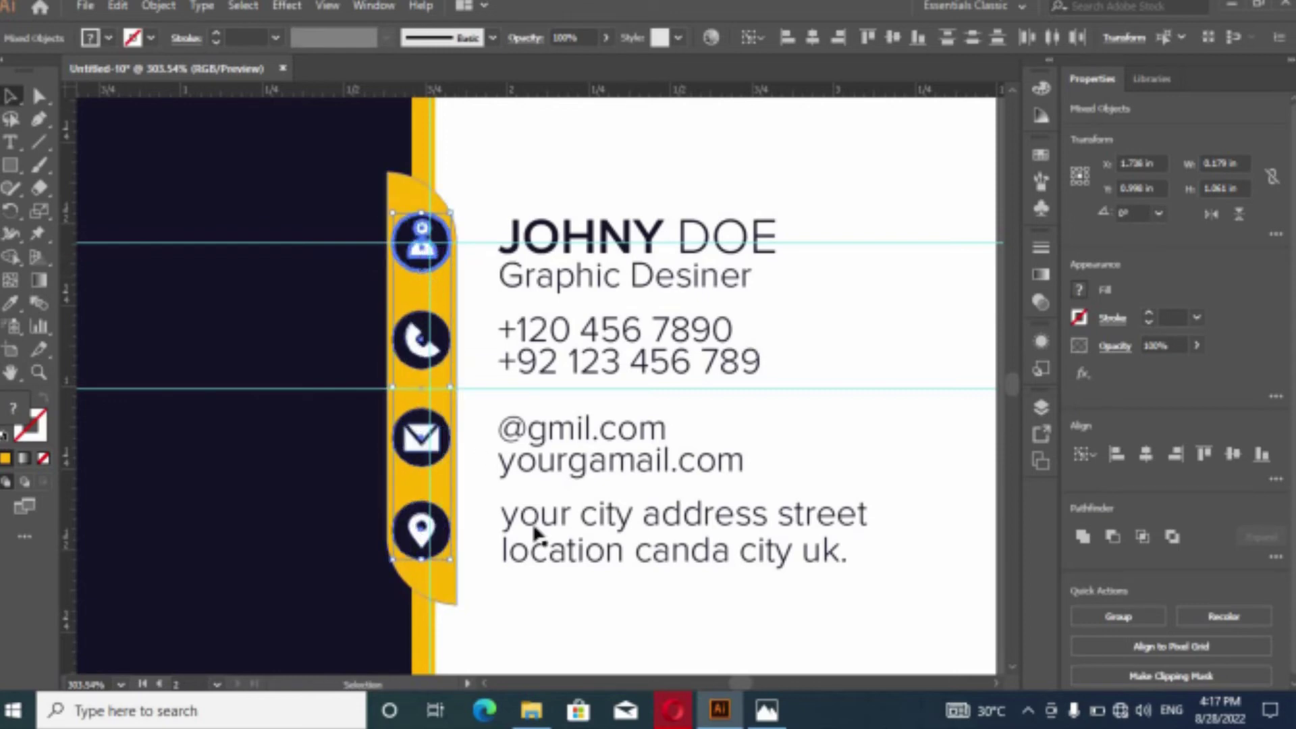
# Copy the leaf logo from the first card onto the second card's navy half and bring the copy to the front.
pyautogui.press('z')
pyautogui.keyDown('alt'); pyautogui.click(365, 382); pyautogui.keyUp('alt')
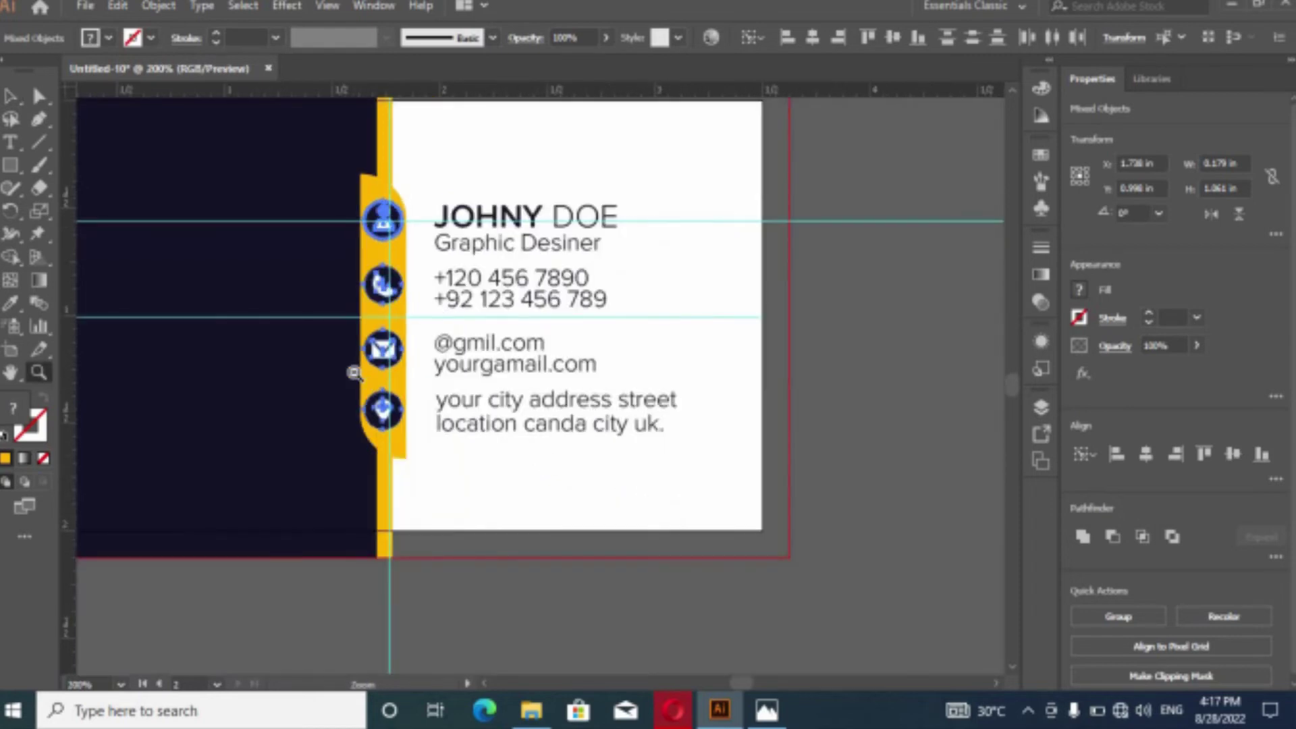
pyautogui.hotkey('ctrl', '-')
pyautogui.hotkey('ctrl', '-')
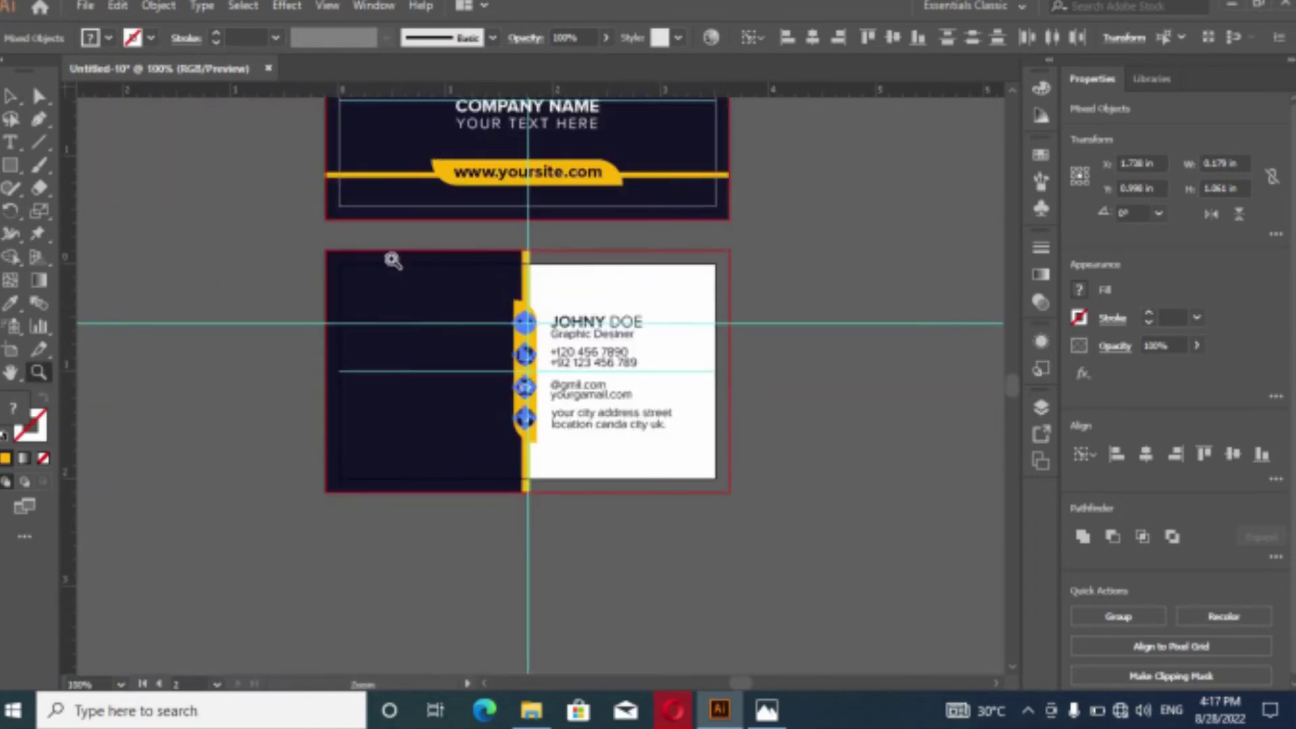
pyautogui.scroll(2, 392, 258)
pyautogui.scroll(1, 393, 260)
pyautogui.press('v')
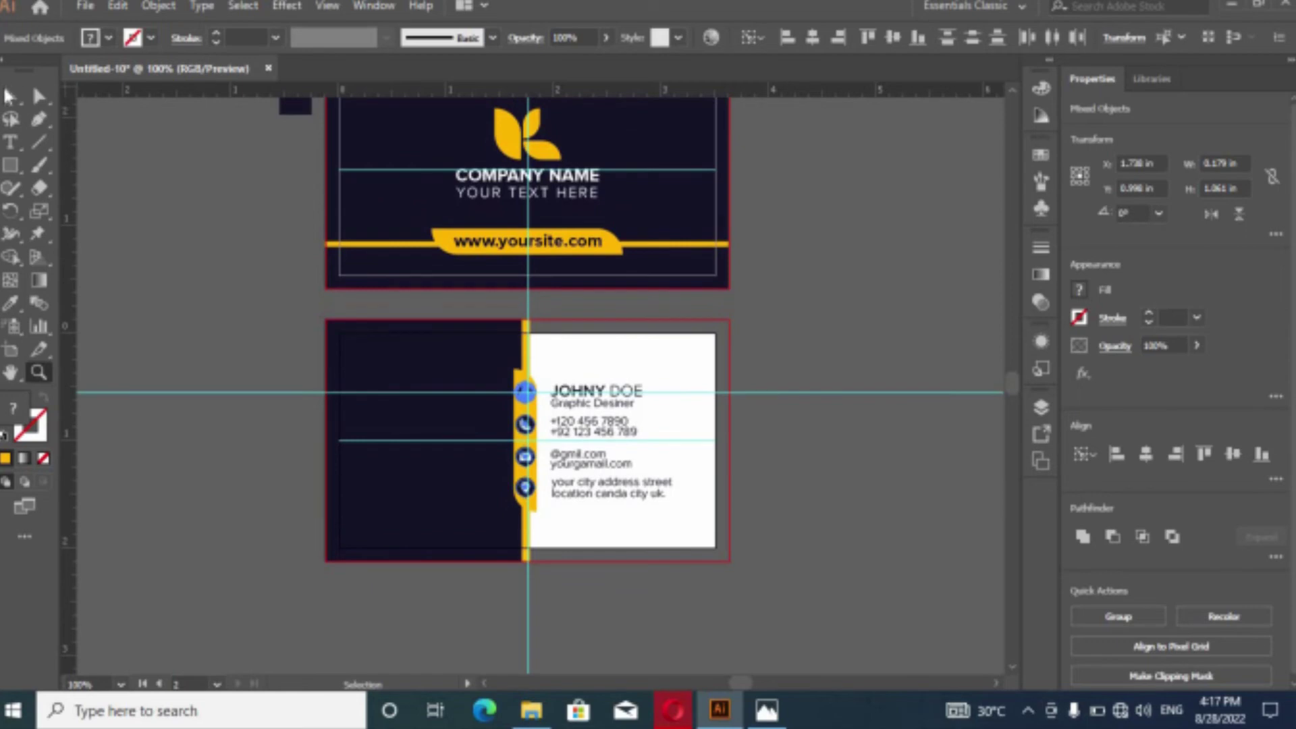
pyautogui.click(540, 162)
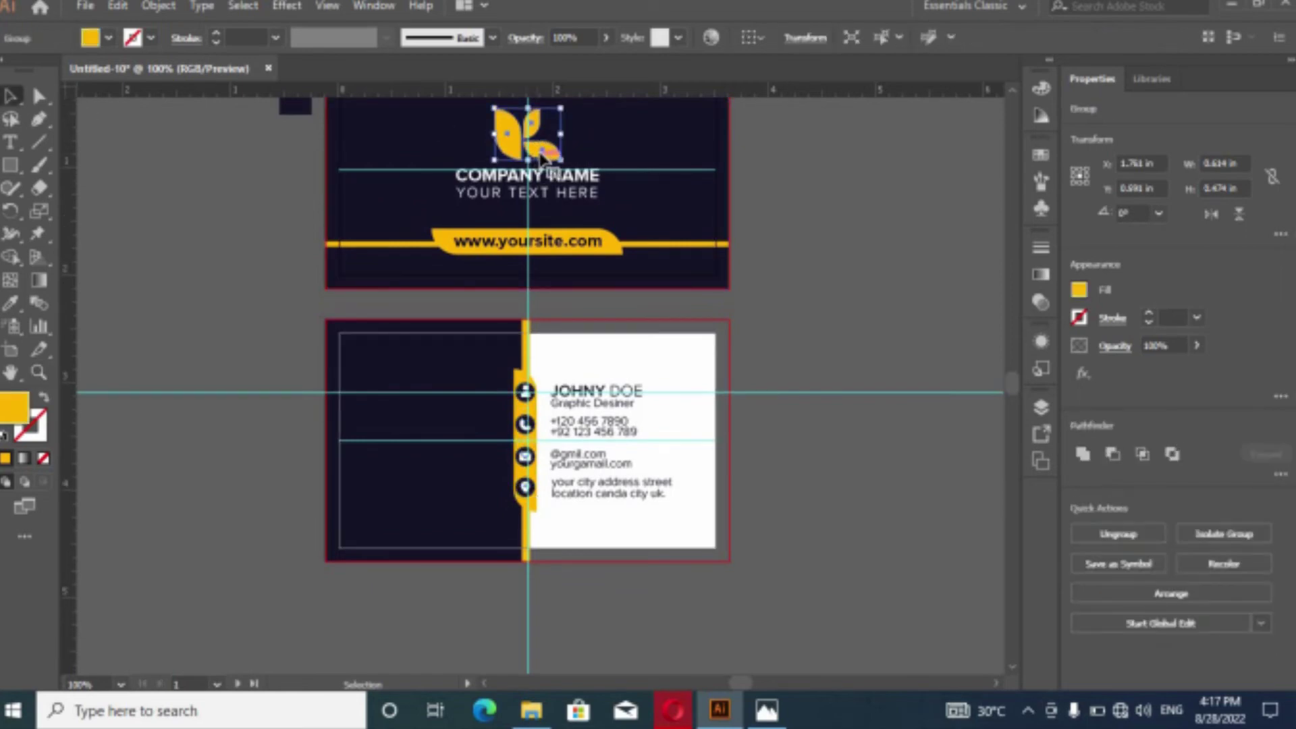
pyautogui.moveTo(543, 165); pyautogui.dragTo(445, 456)
pyautogui.rightClick(444, 453)
pyautogui.moveTo(580, 352)
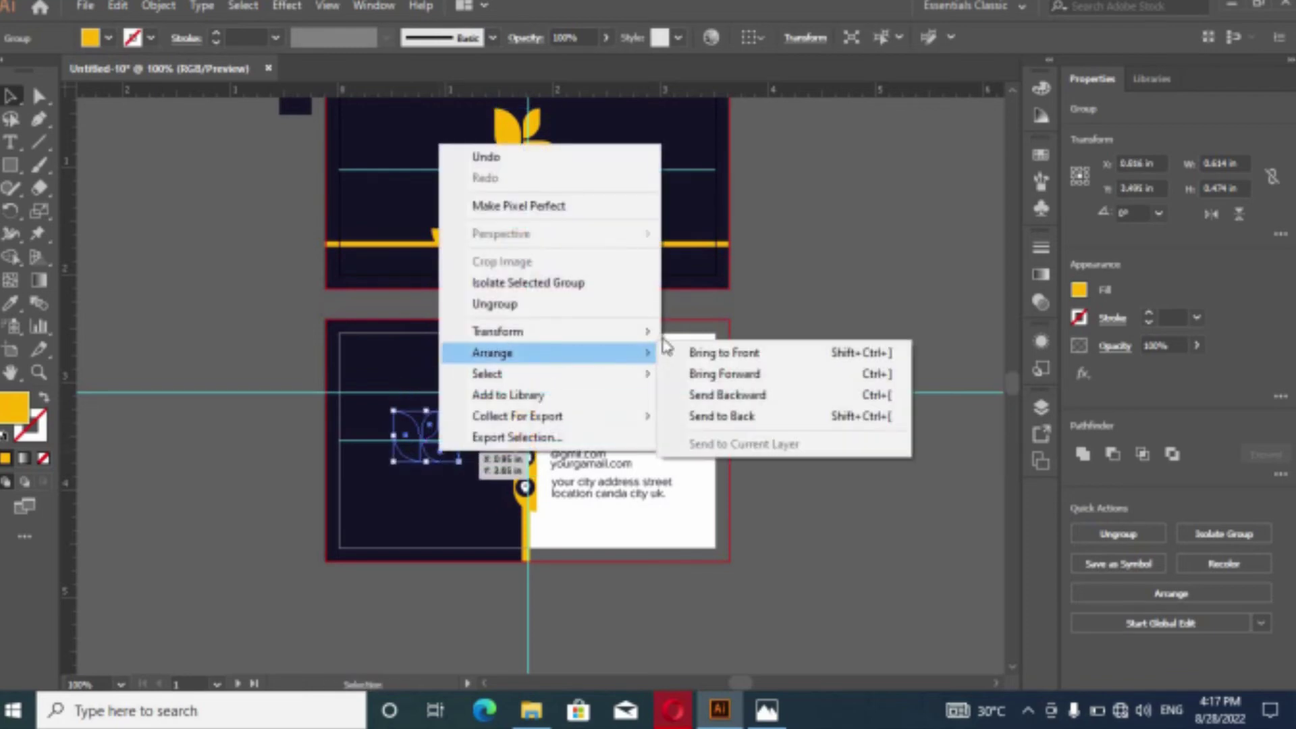
pyautogui.click(682, 352)
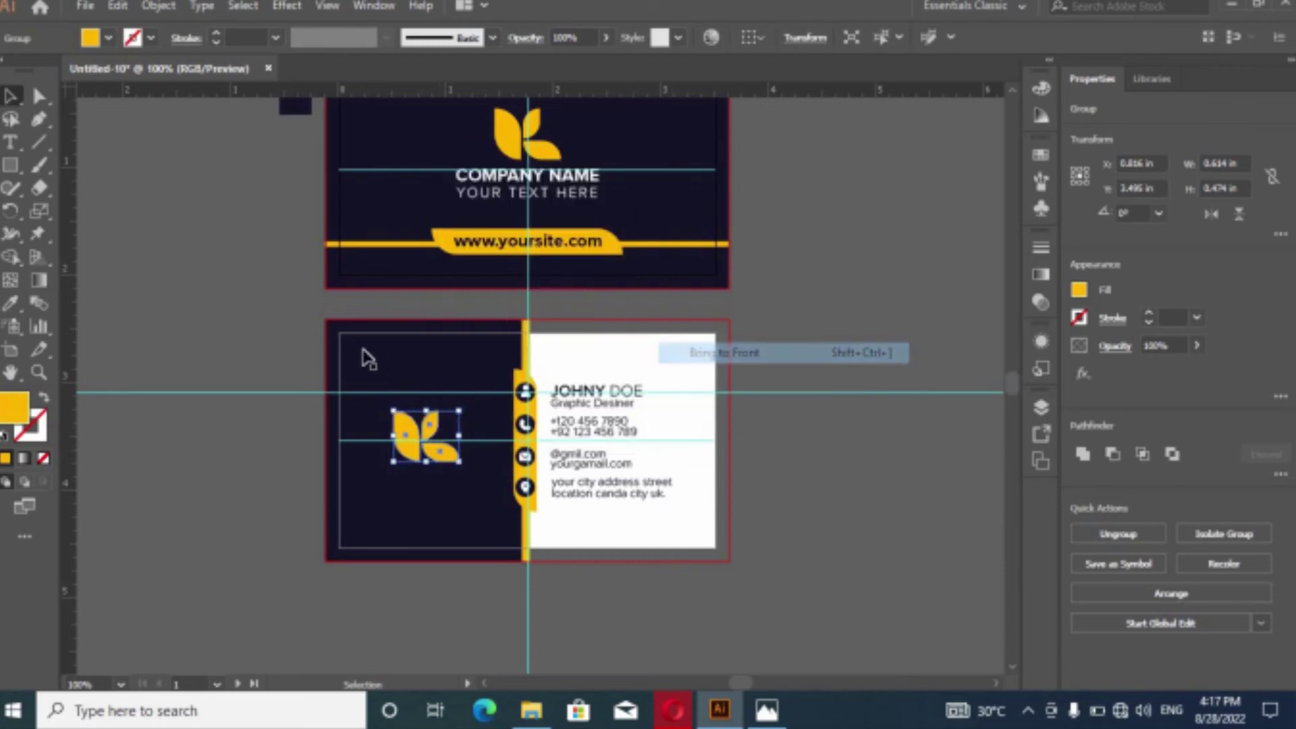
# Copy the COMPANY NAME and YOUR TEXT HERE lines from the first card beneath the second card's logo and bring them to the front.
pyautogui.click(517, 180)
pyautogui.moveTo(517, 179); pyautogui.dragTo(419, 486)
pyautogui.hotkey('ctrl', 'z')
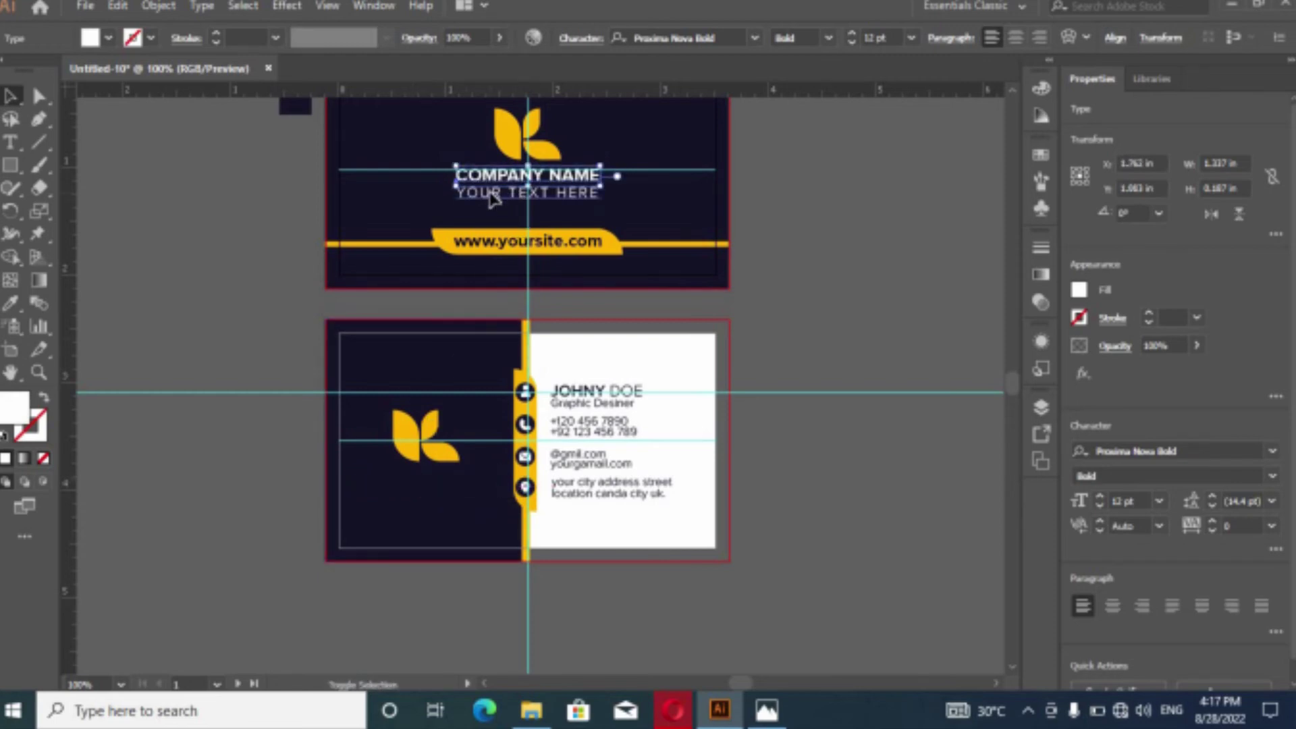
pyautogui.keyDown('shift'); pyautogui.click(493, 194); pyautogui.keyUp('shift')
pyautogui.moveTo(463, 374); pyautogui.dragTo(399, 481)
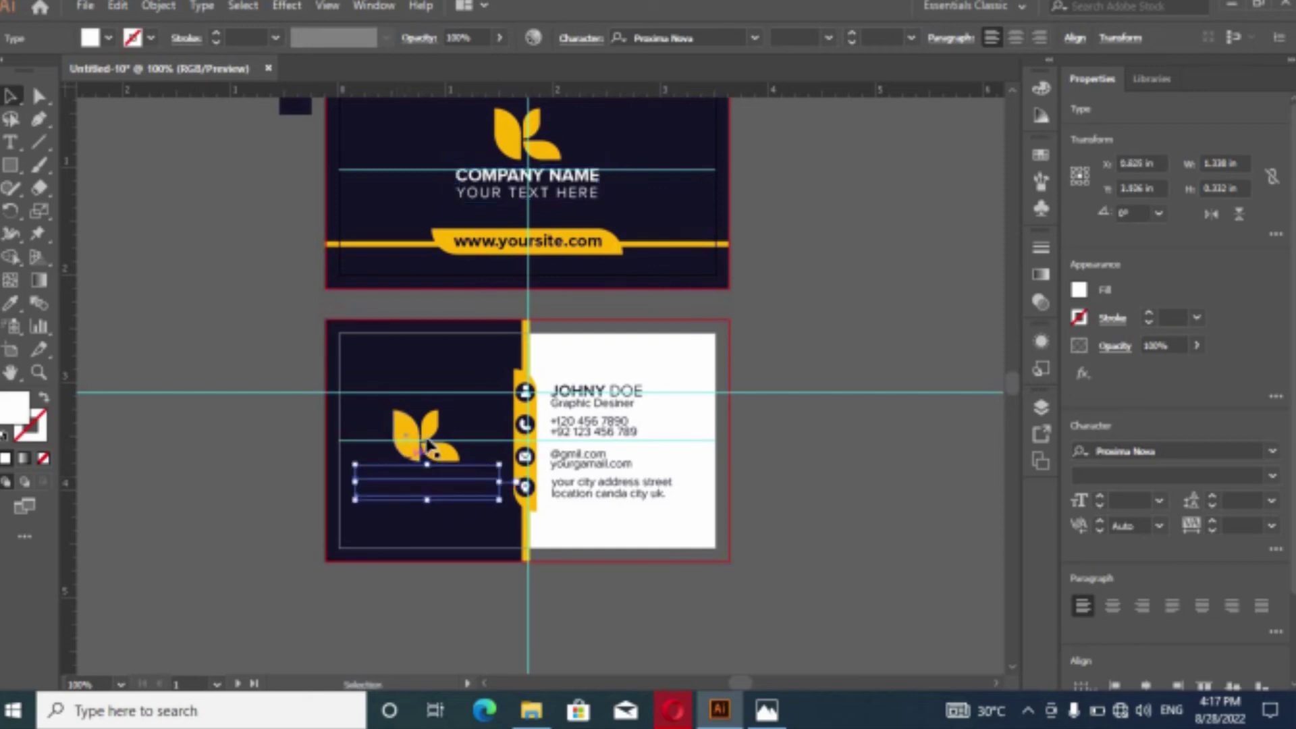
pyautogui.rightClick(418, 478)
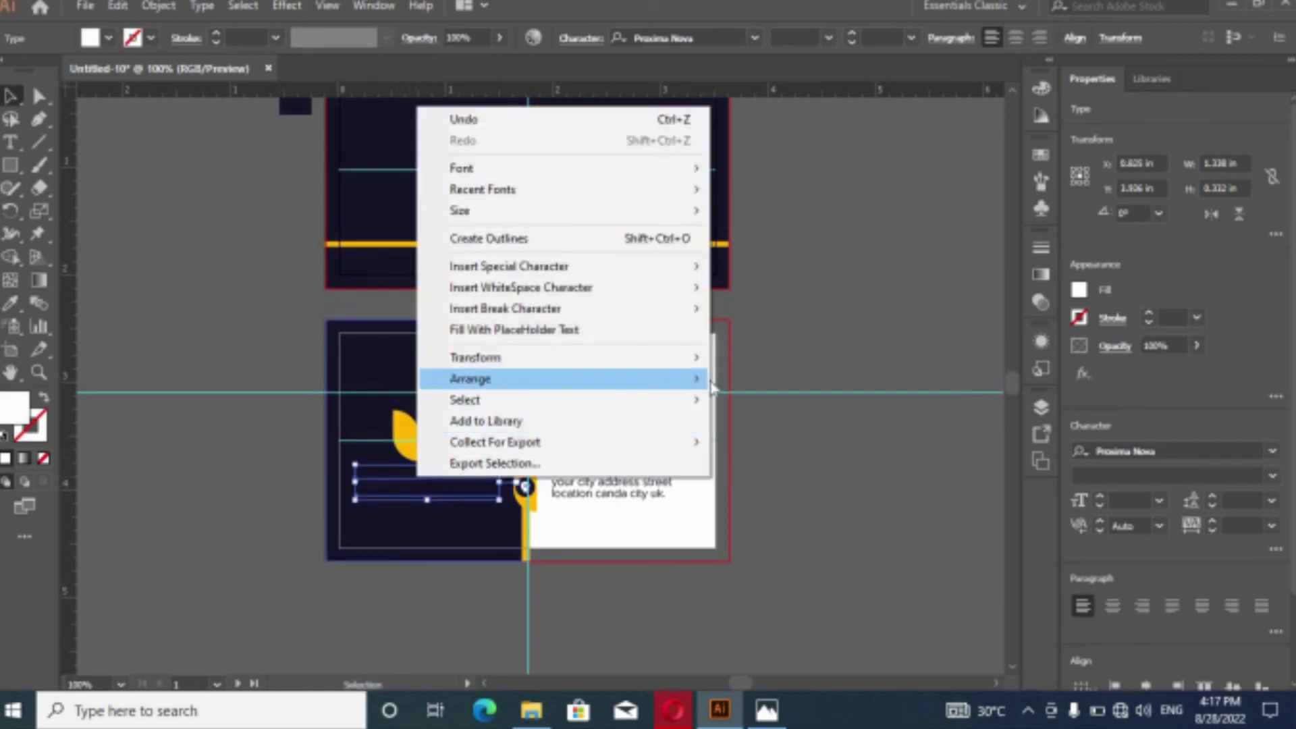
pyautogui.click(756, 376)
# Scale the second card's company name and tagline down to about 1.17 in wide and adjust the logo's spacing above them.
pyautogui.moveTo(442, 453); pyautogui.dragTo(443, 453)
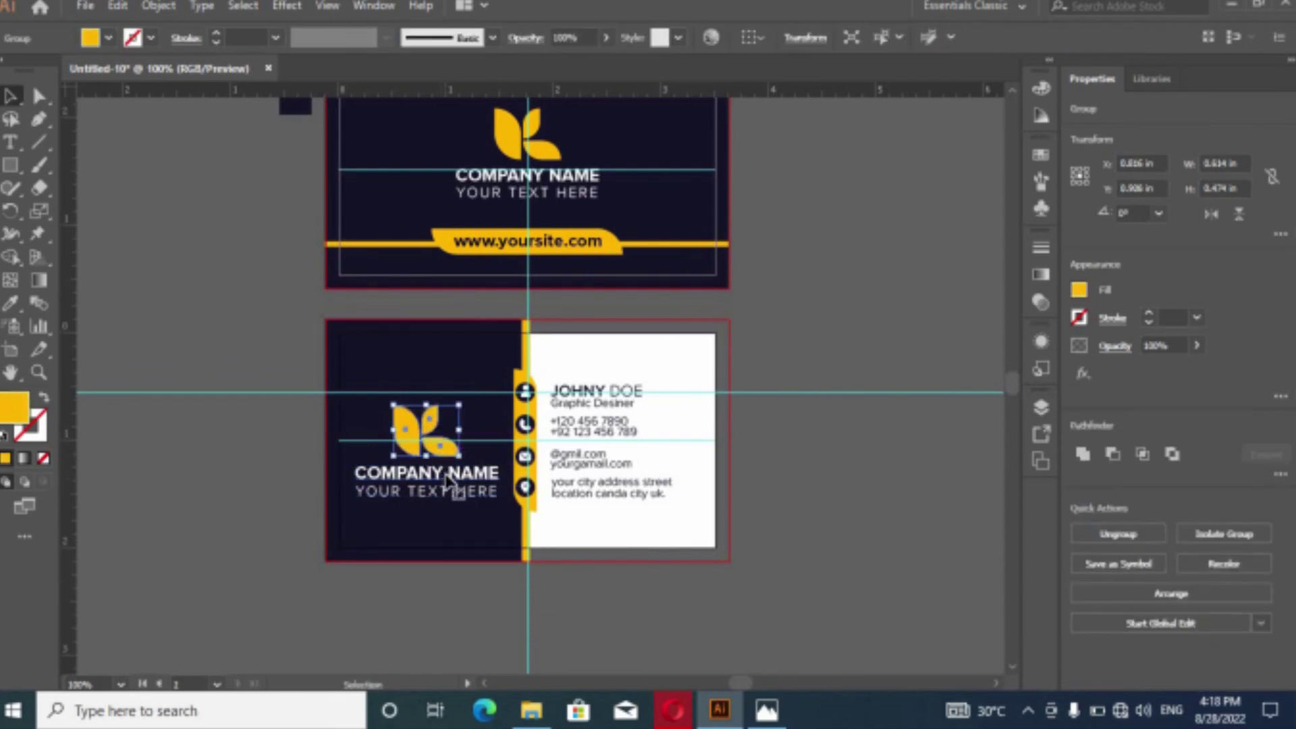
pyautogui.click(458, 503)
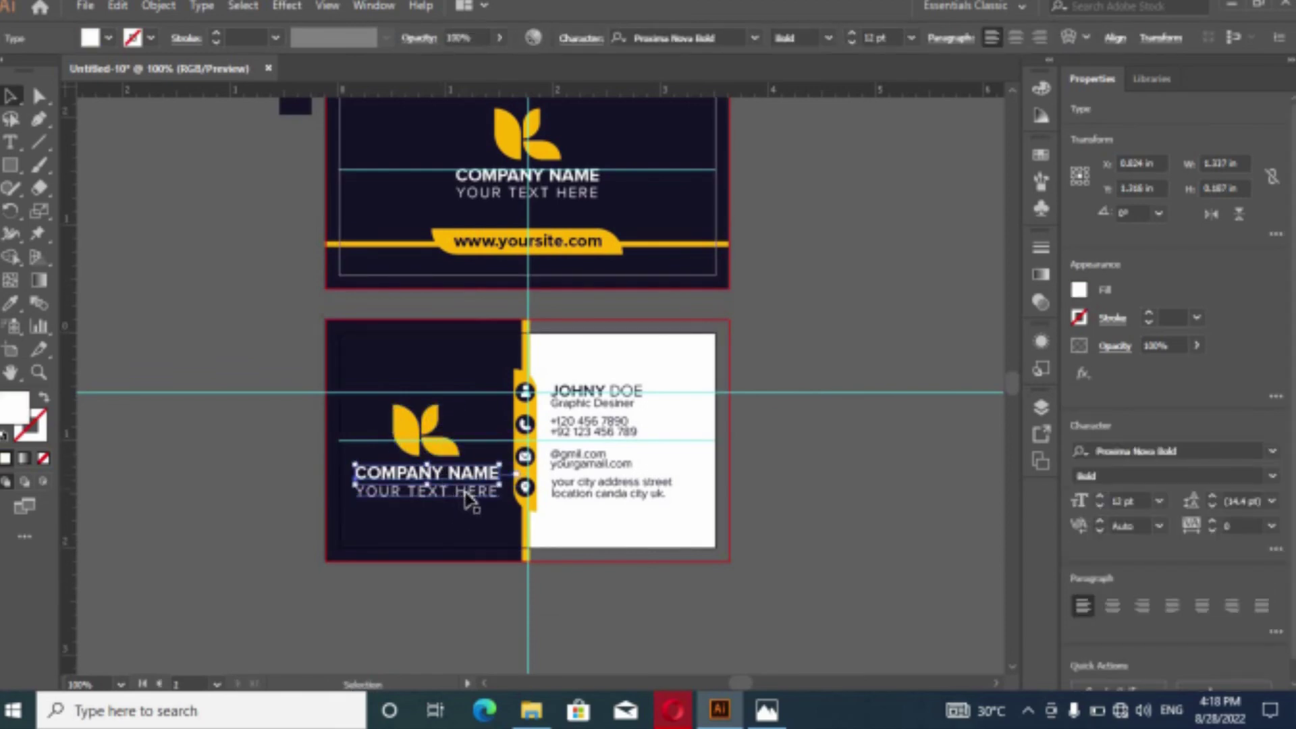
pyautogui.keyDown('shift'); pyautogui.click(466, 495); pyautogui.keyUp('shift')
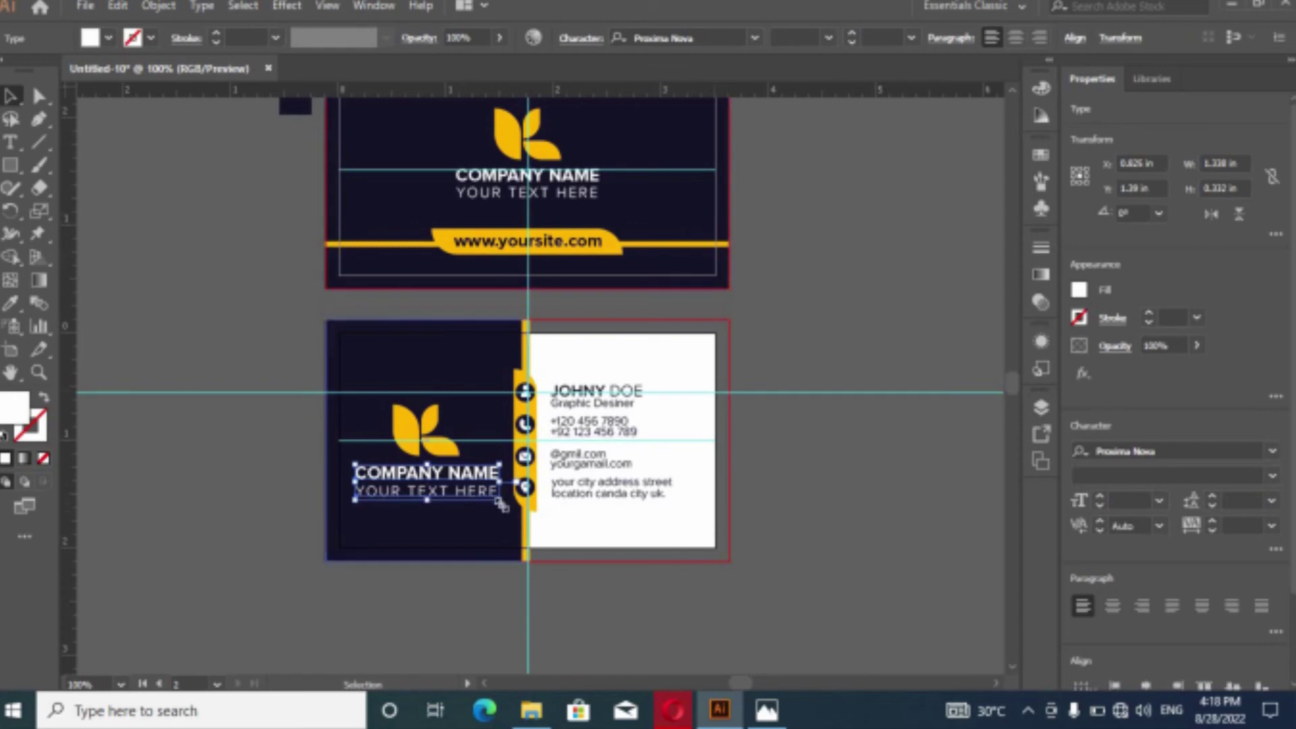
pyautogui.moveTo(501, 504); pyautogui.dragTo(458, 492)
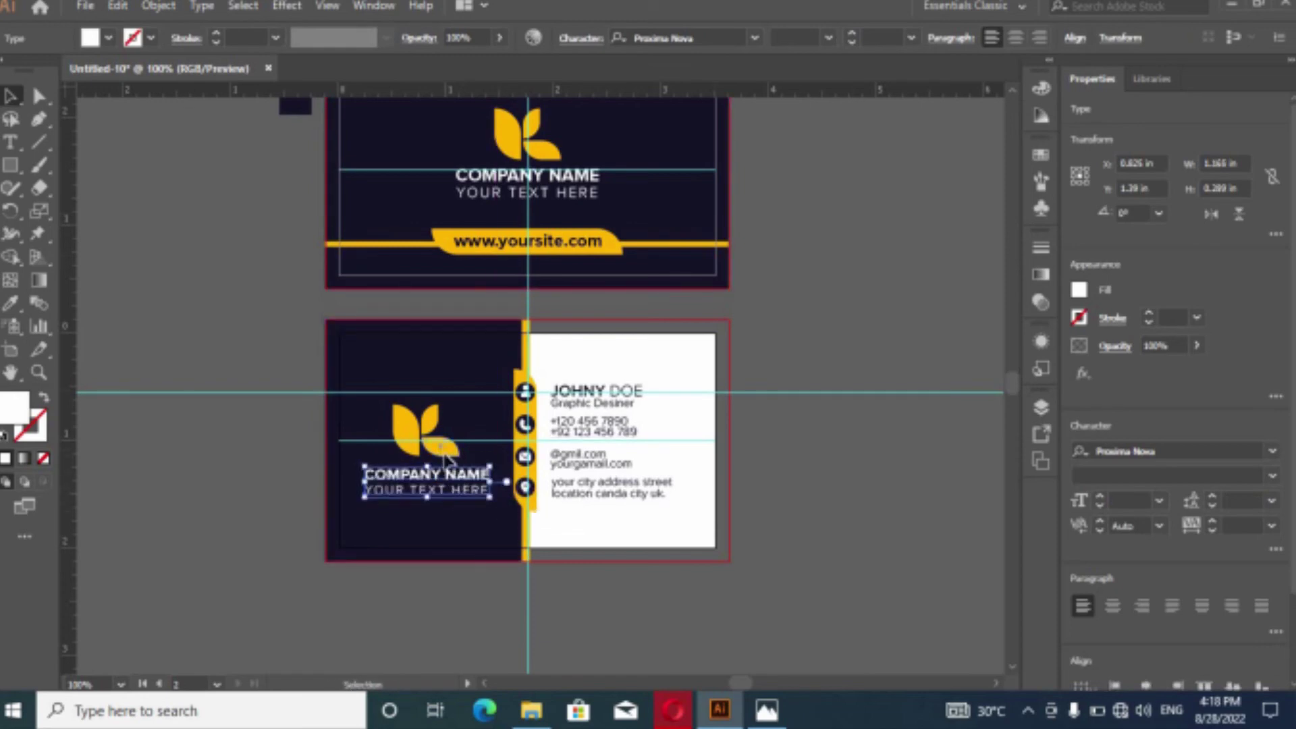
pyautogui.click(445, 453)
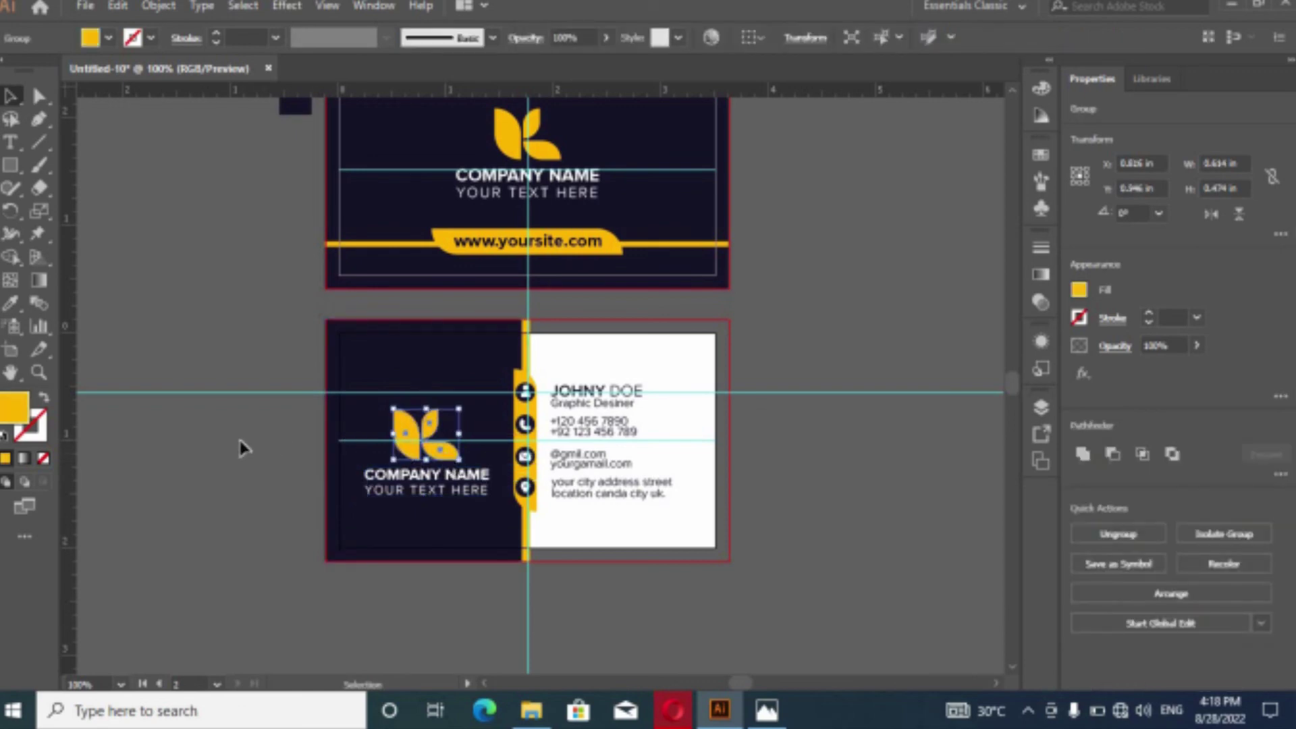
# Select the second card's logo, company name and tagline together and nudge them up about 0.1 in towards the vertical centre.
pyautogui.click(241, 448)
pyautogui.click(403, 489)
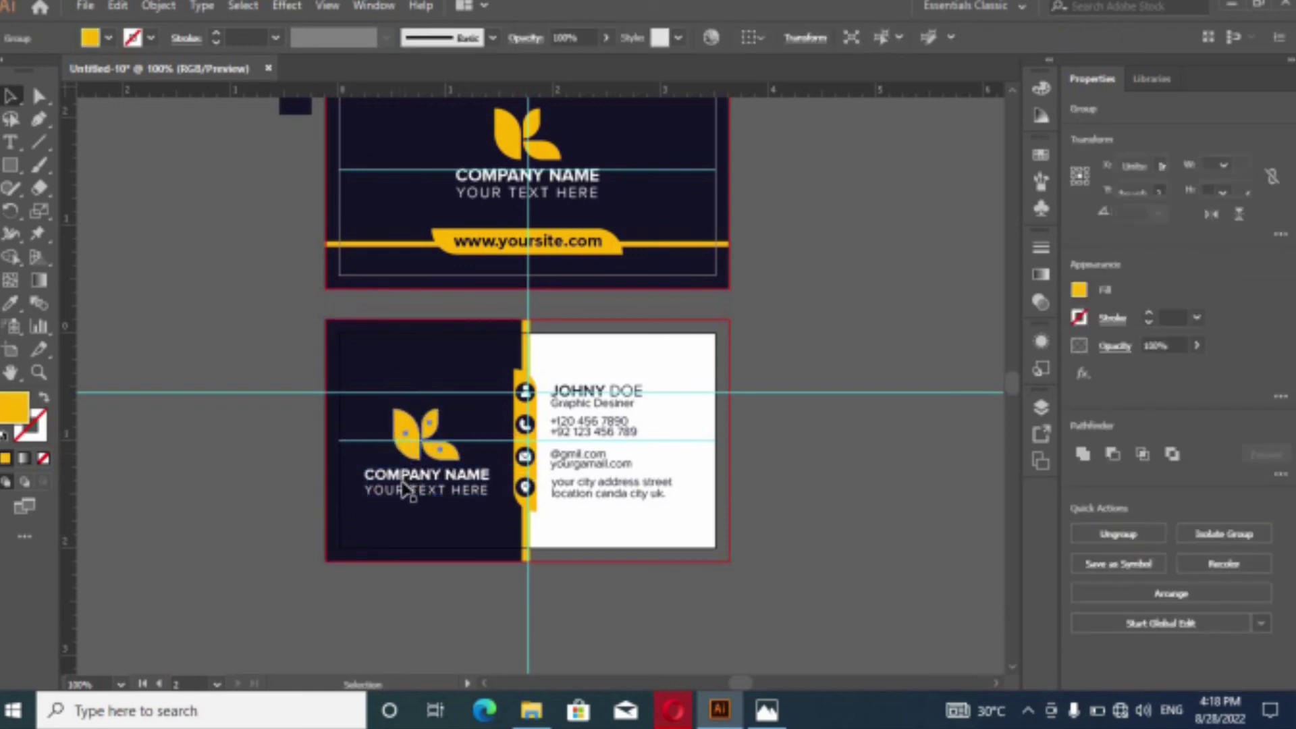
pyautogui.keyDown('shift'); pyautogui.click(407, 480); pyautogui.keyUp('shift')
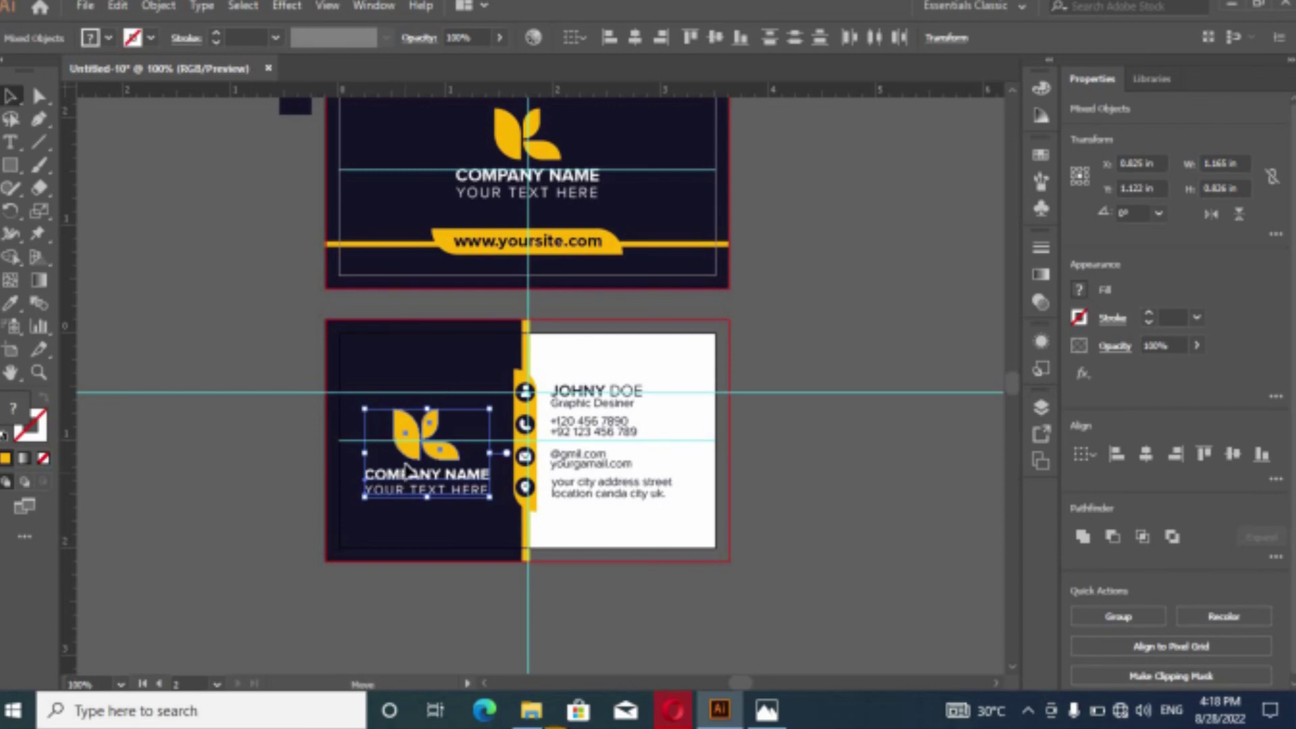
pyautogui.press('Up')
pyautogui.press('Up')
pyautogui.press('Up')
pyautogui.press('Up')
pyautogui.press('Up')
pyautogui.press('Up')
pyautogui.press('Up')
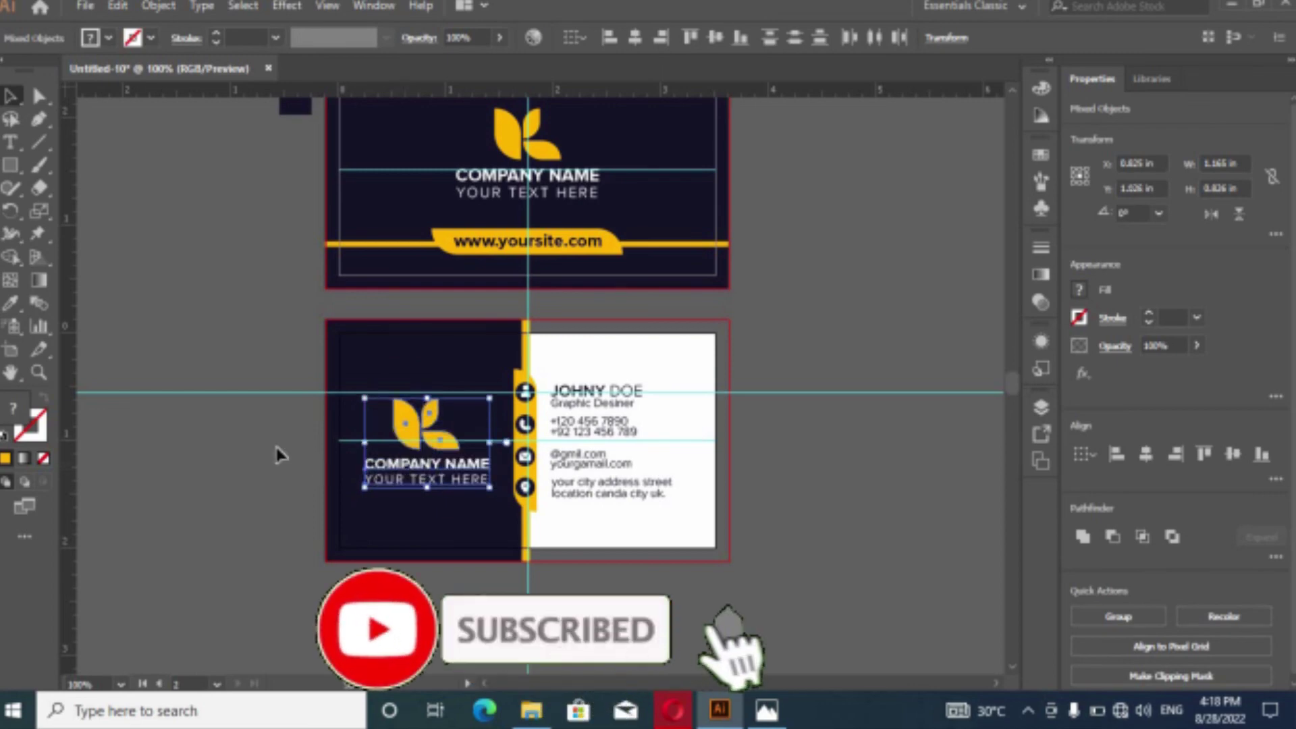
pyautogui.click(186, 437)
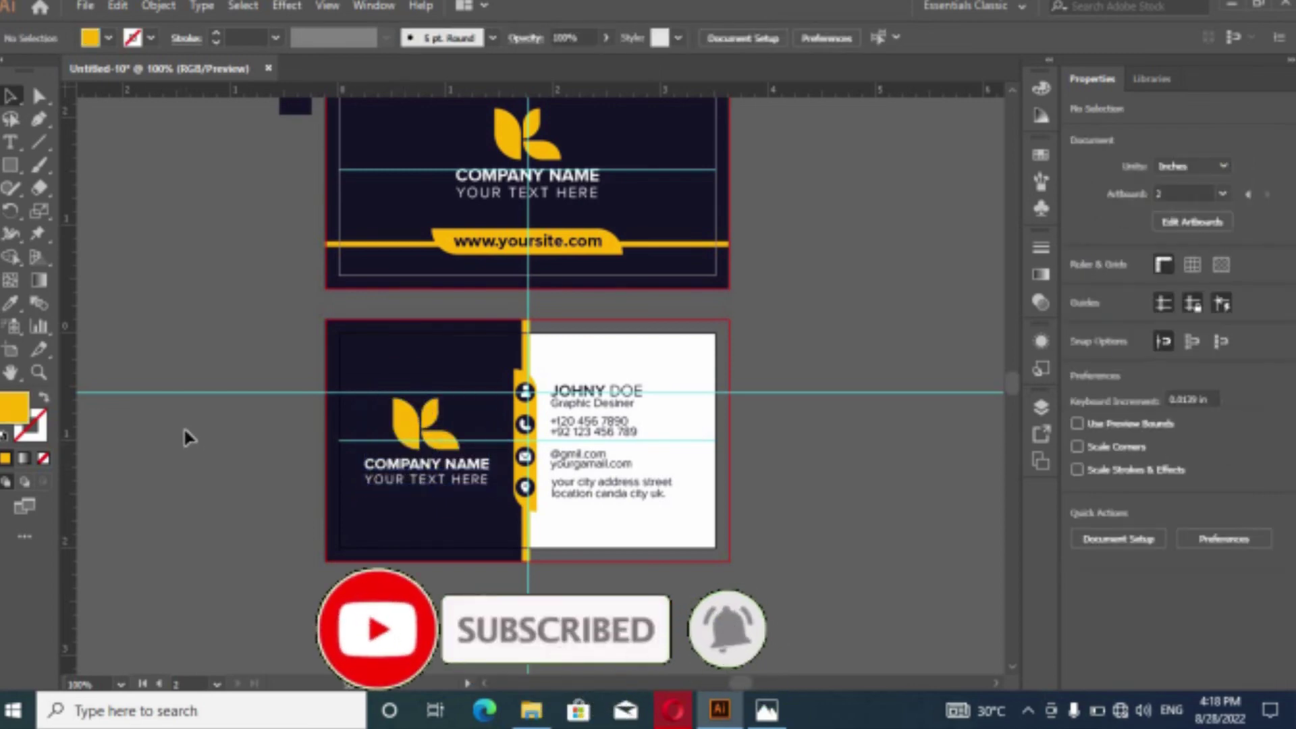